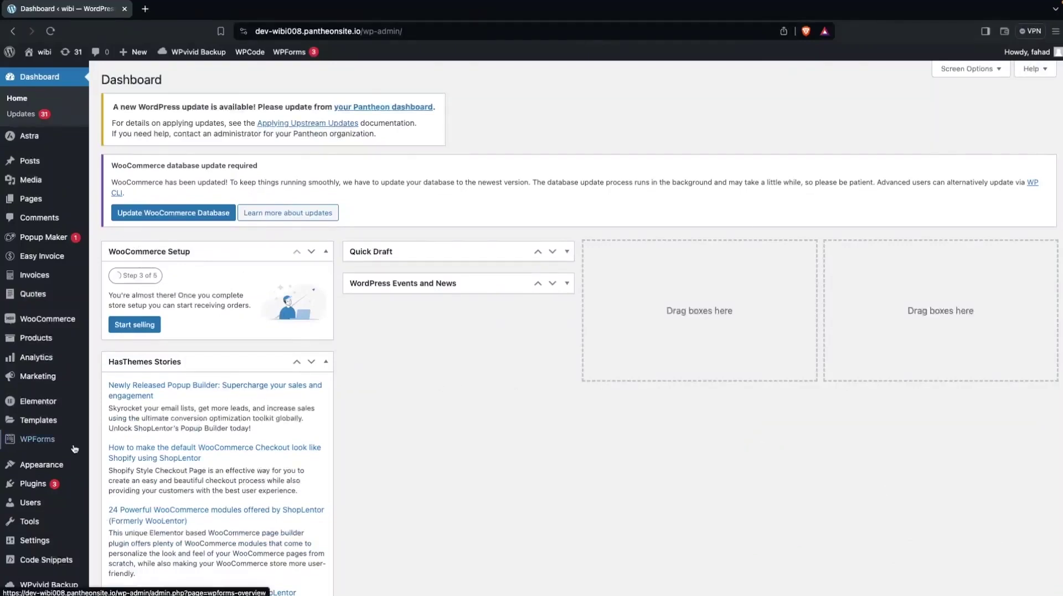
- Search the plugins available for installation for "Shoplentor"
{"action": "mouse_move", "coordinate": [48, 486]}
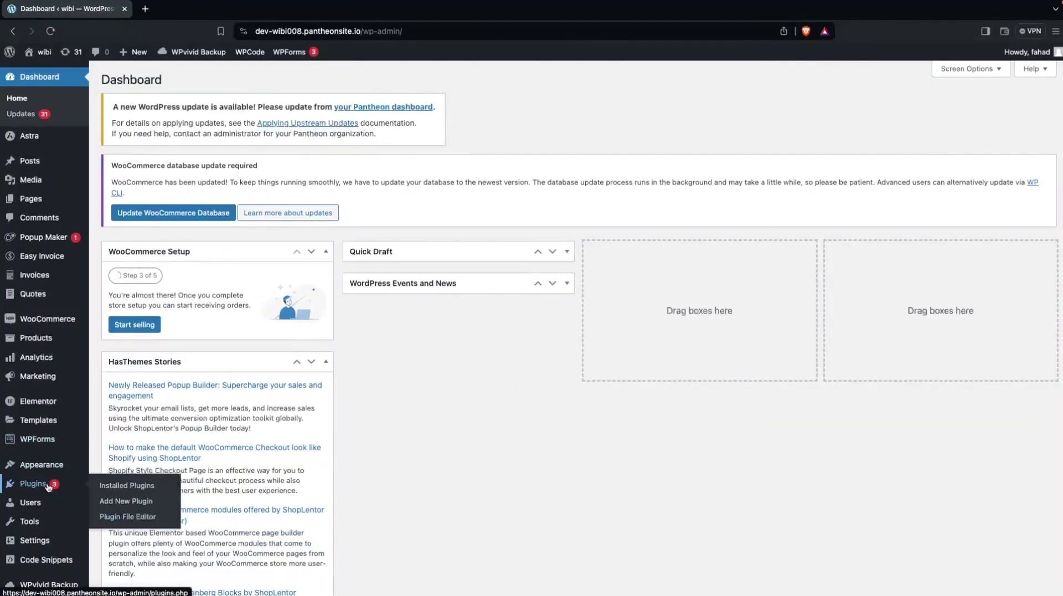
{"action": "left_click", "coordinate": [136, 502]}
{"action": "left_click", "coordinate": [932, 253]}
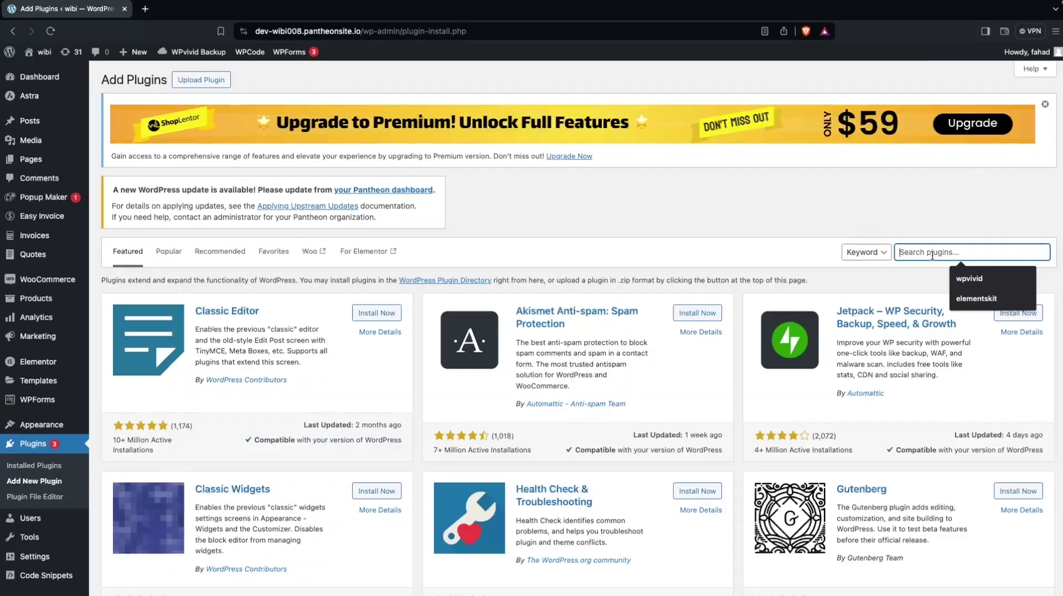
{"action": "type", "text": "Shoplentor"}
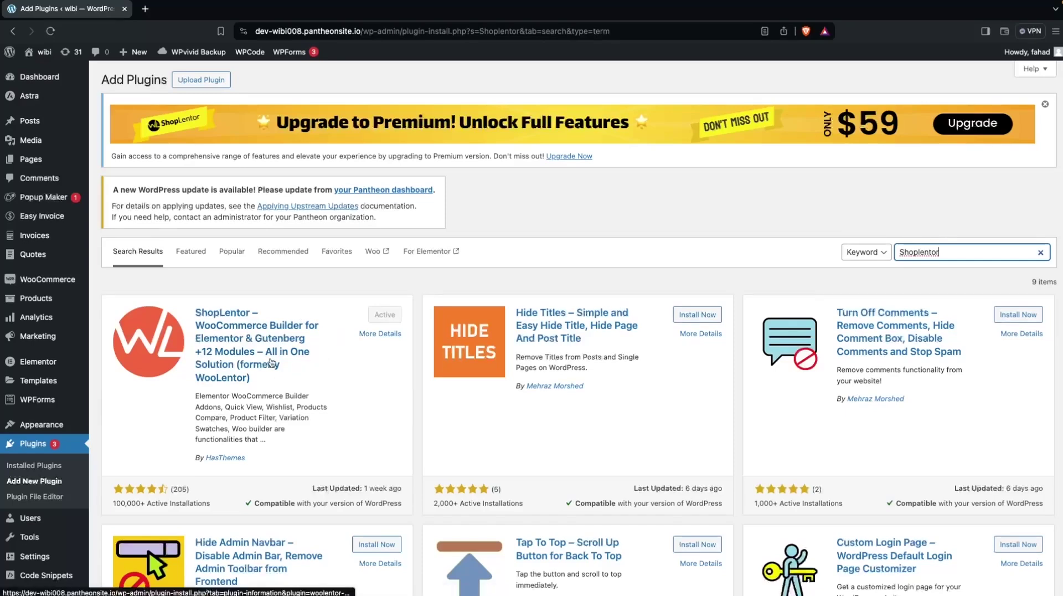
- Open the ShopLentor settings and view its WooCommerce Template options
{"action": "scroll", "coordinate": [33, 554], "scroll_direction": "down", "scroll_amount": 1}
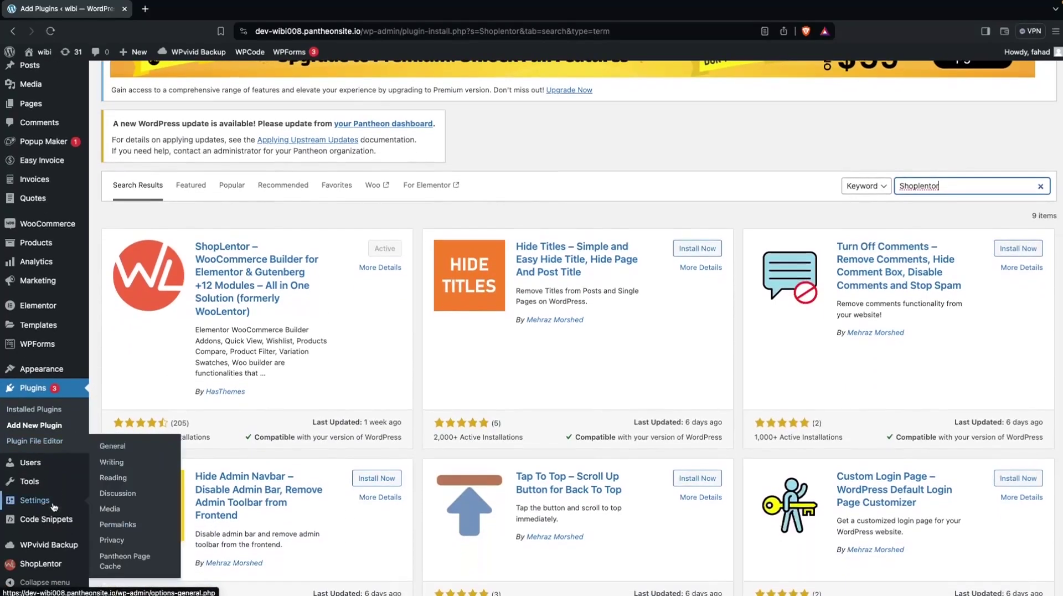
{"action": "left_click", "coordinate": [39, 569]}
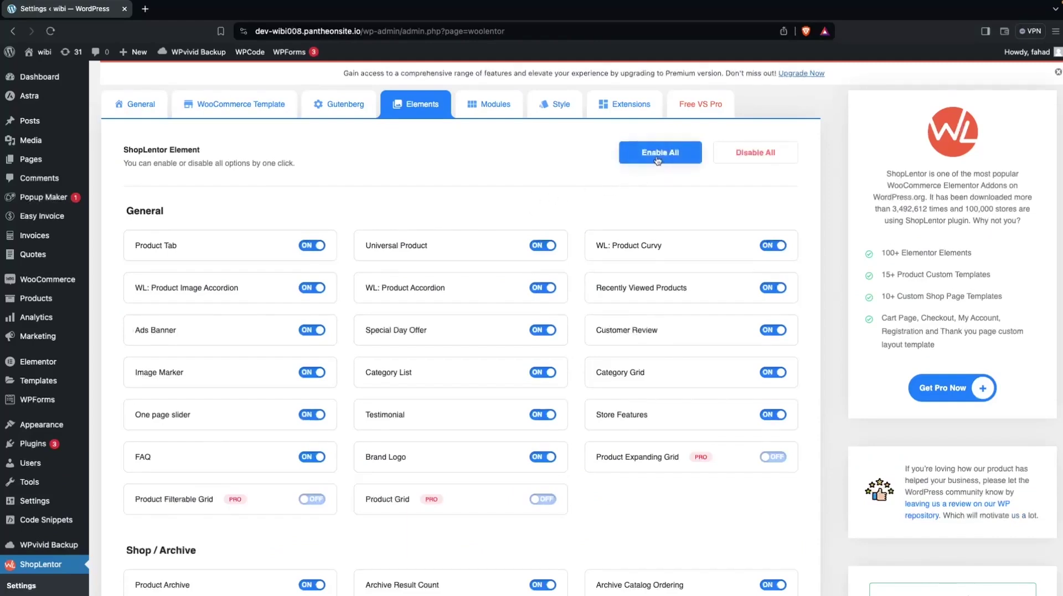
{"action": "left_click", "coordinate": [240, 107]}
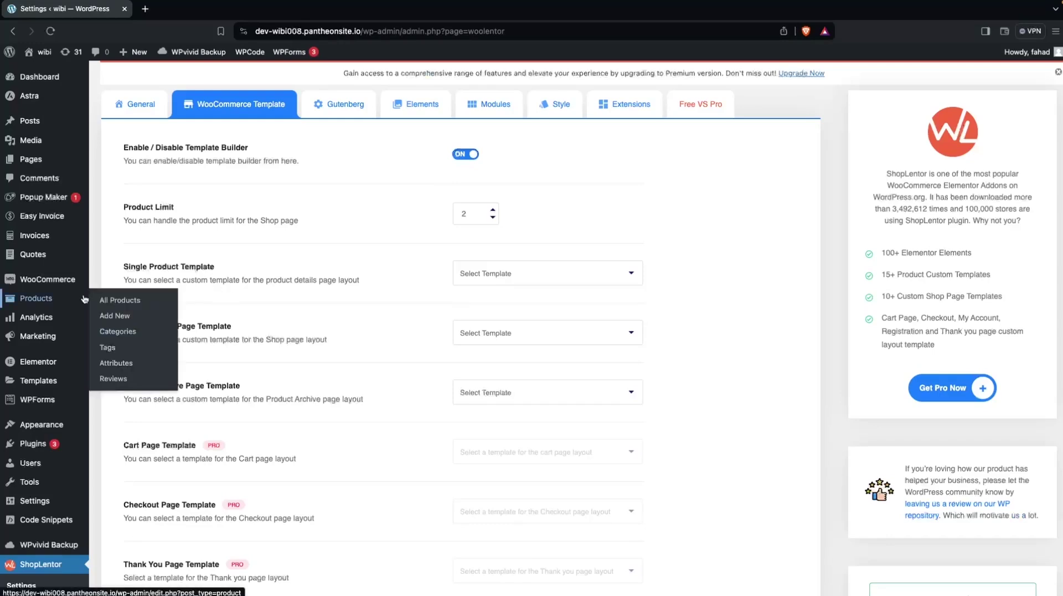
- Open the saved draft template "Custom Product Page" for editing with Elementor
{"action": "left_click", "coordinate": [55, 386]}
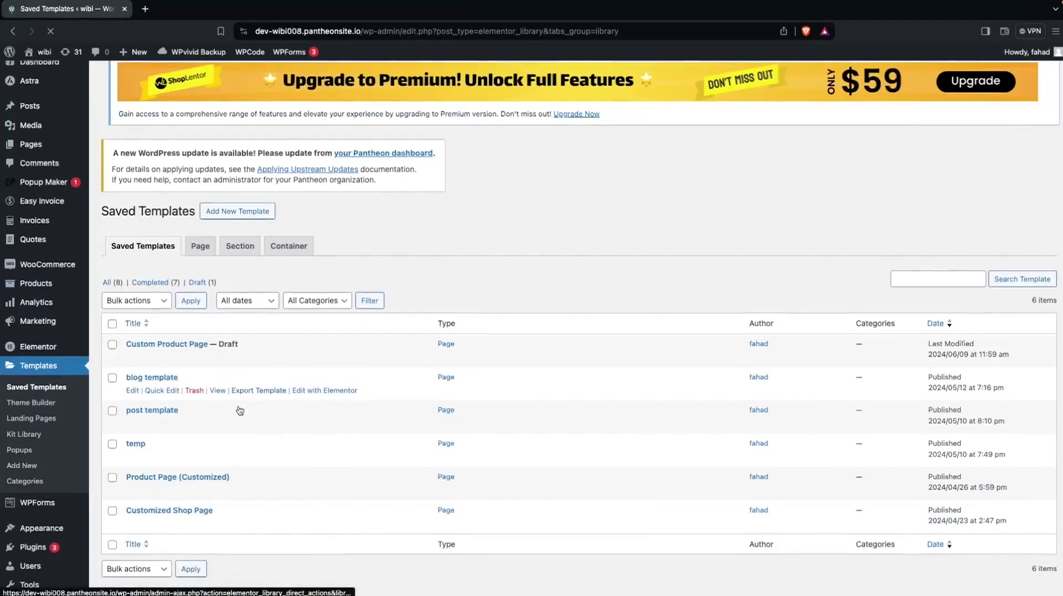
{"action": "scroll", "coordinate": [183, 376], "scroll_direction": "down", "scroll_amount": 1}
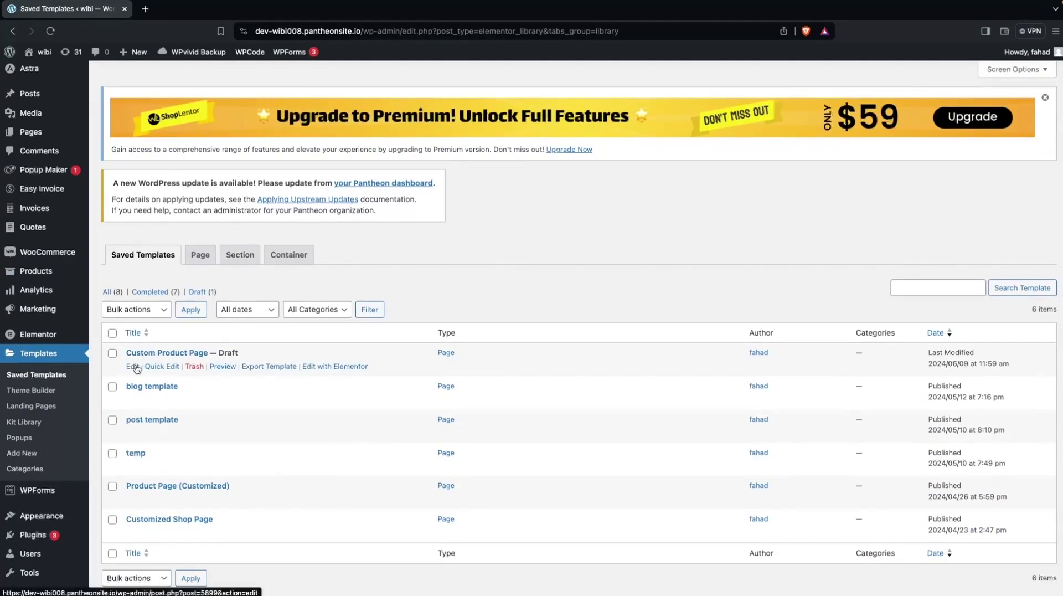
{"action": "scroll", "coordinate": [137, 369], "scroll_direction": "up", "scroll_amount": 1}
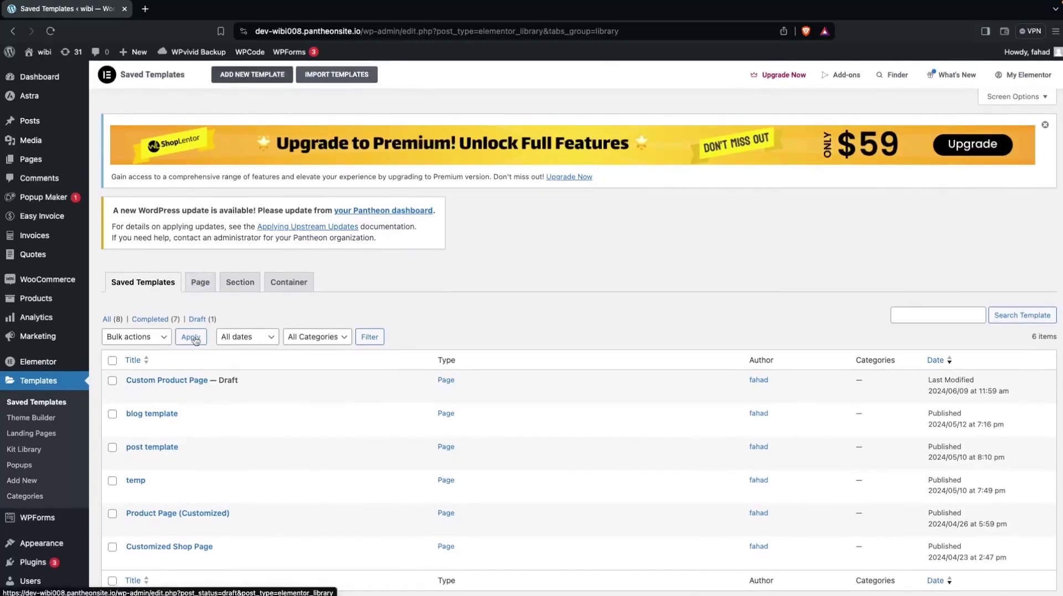
{"action": "left_click", "coordinate": [132, 394]}
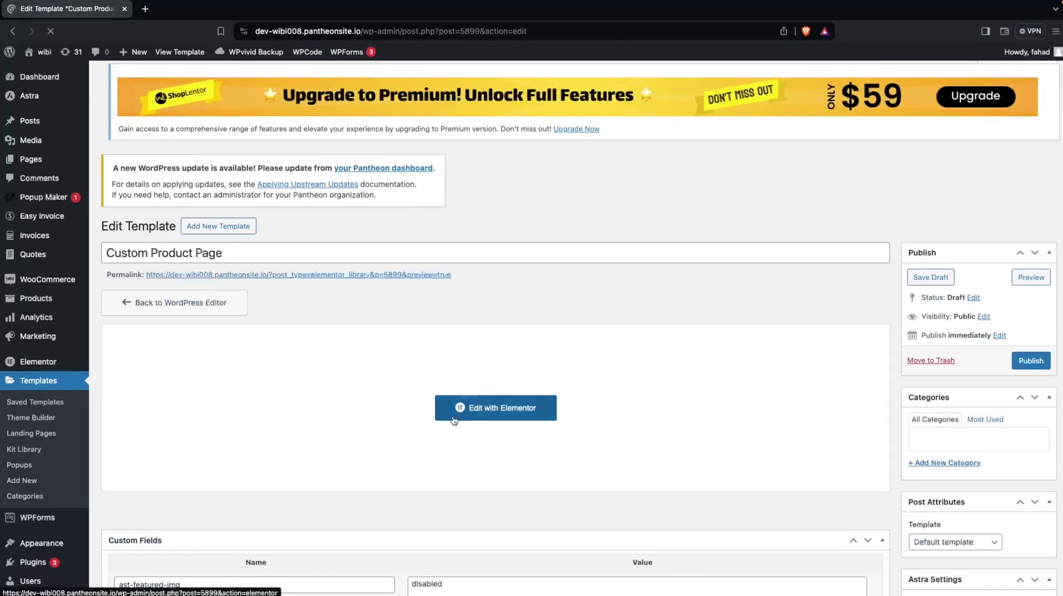
{"action": "left_click", "coordinate": [483, 411]}
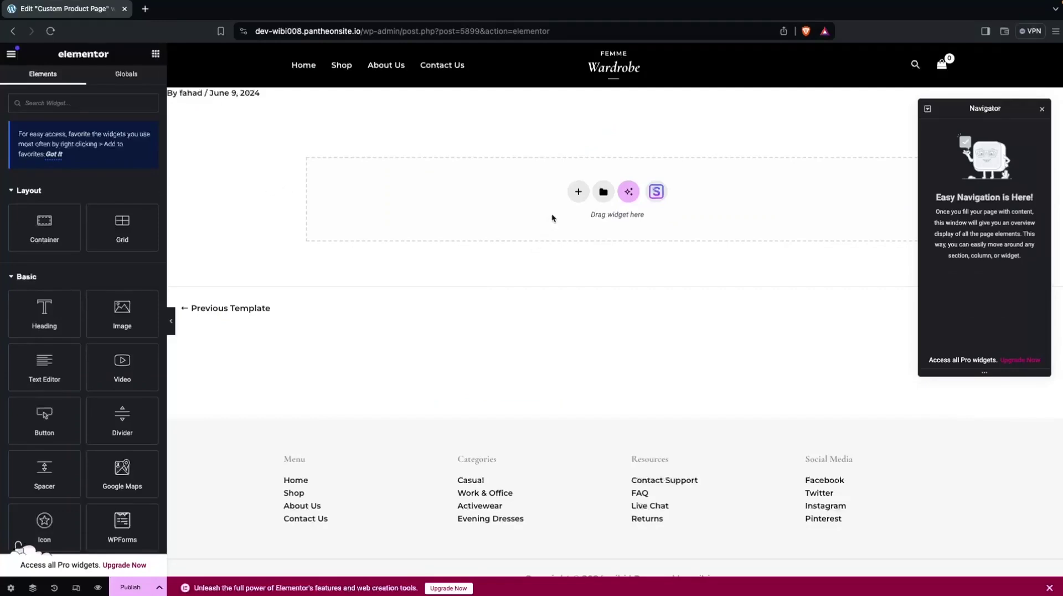
- Add a single-column flexbox container to the template and nest a second container inside it with a downward column direction
{"action": "left_click", "coordinate": [578, 192]}
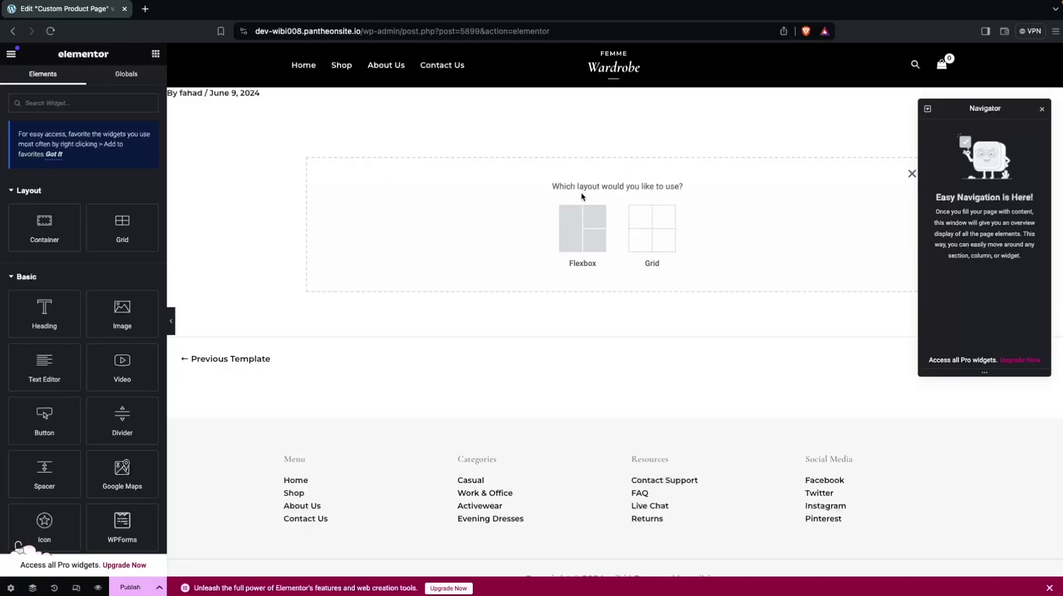
{"action": "left_click", "coordinate": [584, 250]}
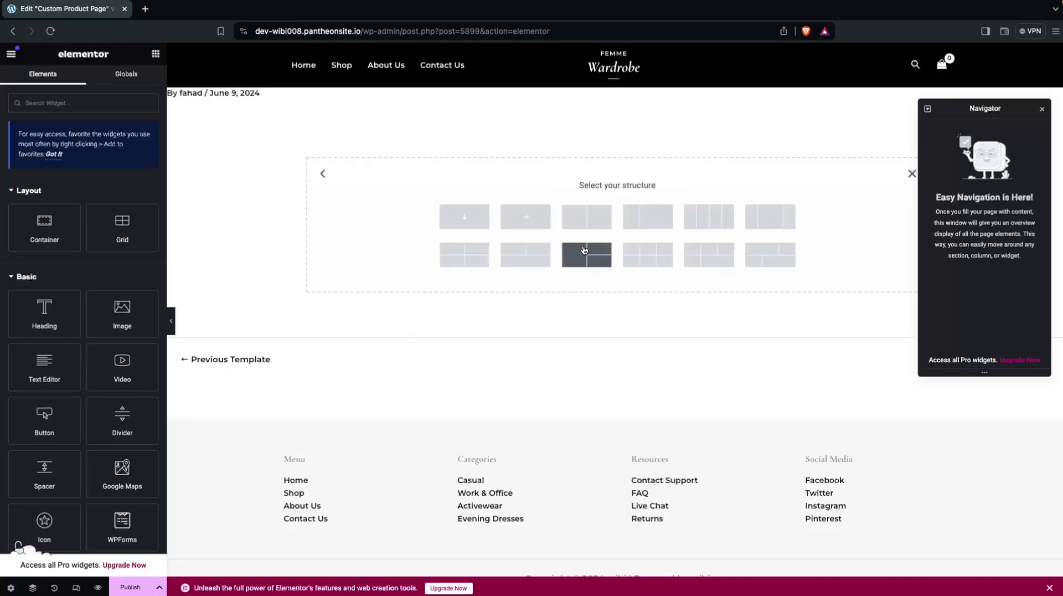
{"action": "left_click", "coordinate": [478, 224]}
{"action": "left_click", "coordinate": [314, 201]}
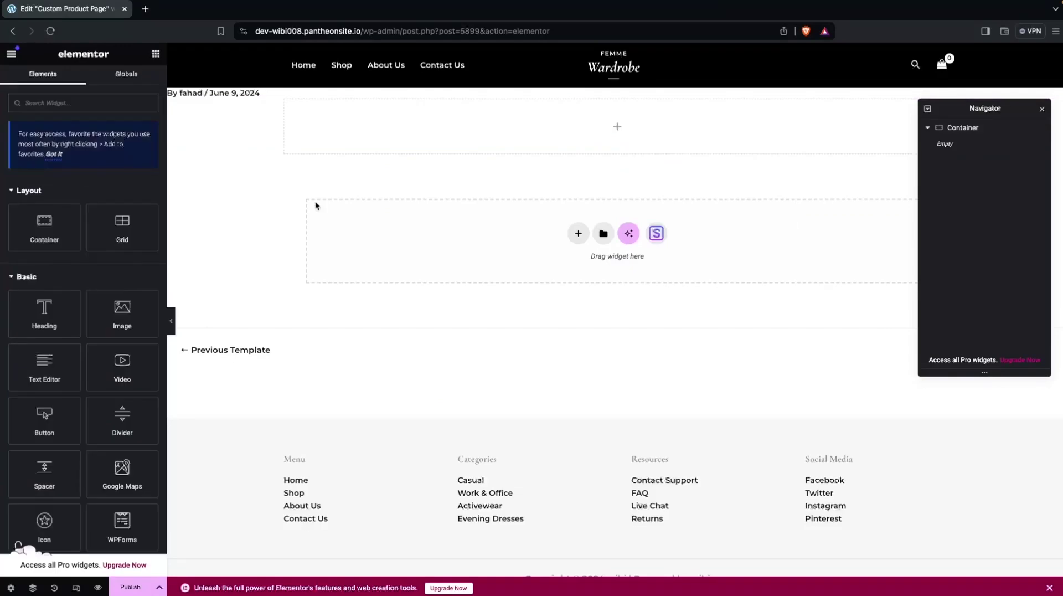
{"action": "left_click_drag", "start_coordinate": [45, 227], "coordinate": [398, 128]}
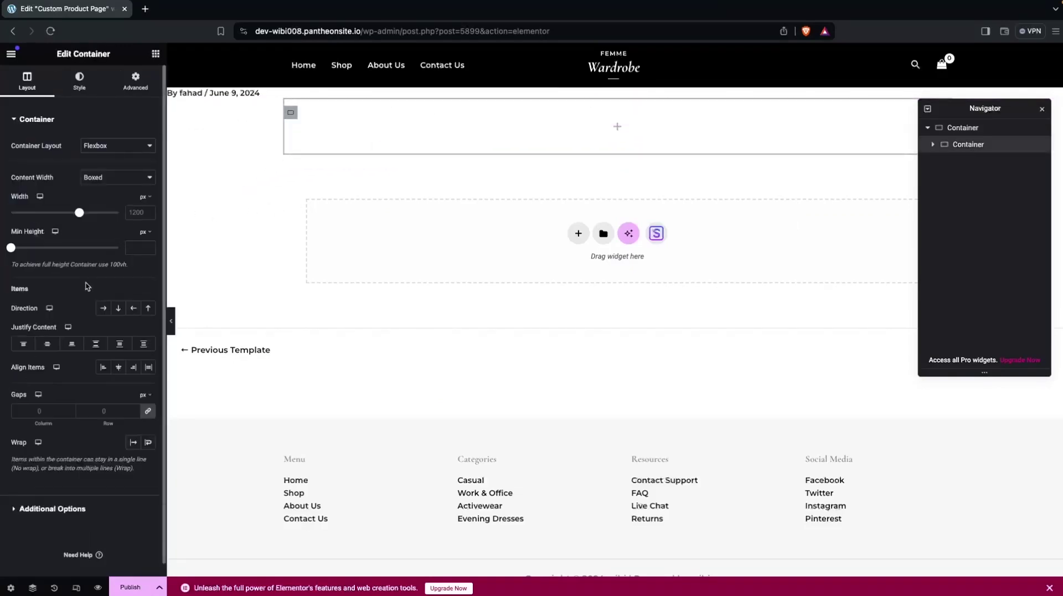
{"action": "left_click", "coordinate": [119, 309]}
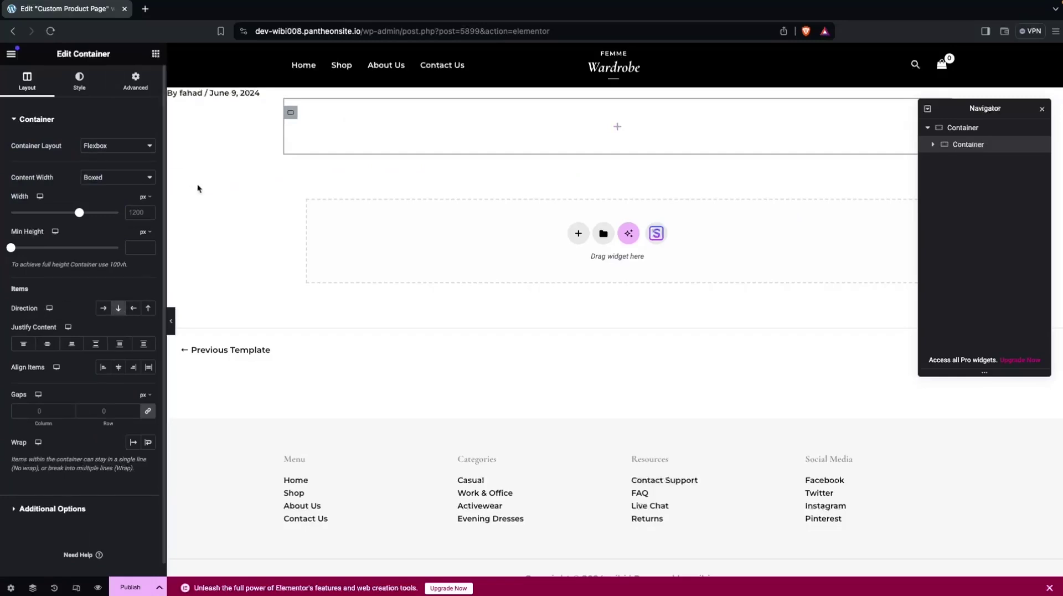
- Find the WL: Product title widget and place it inside the nested container
{"action": "left_click", "coordinate": [156, 53]}
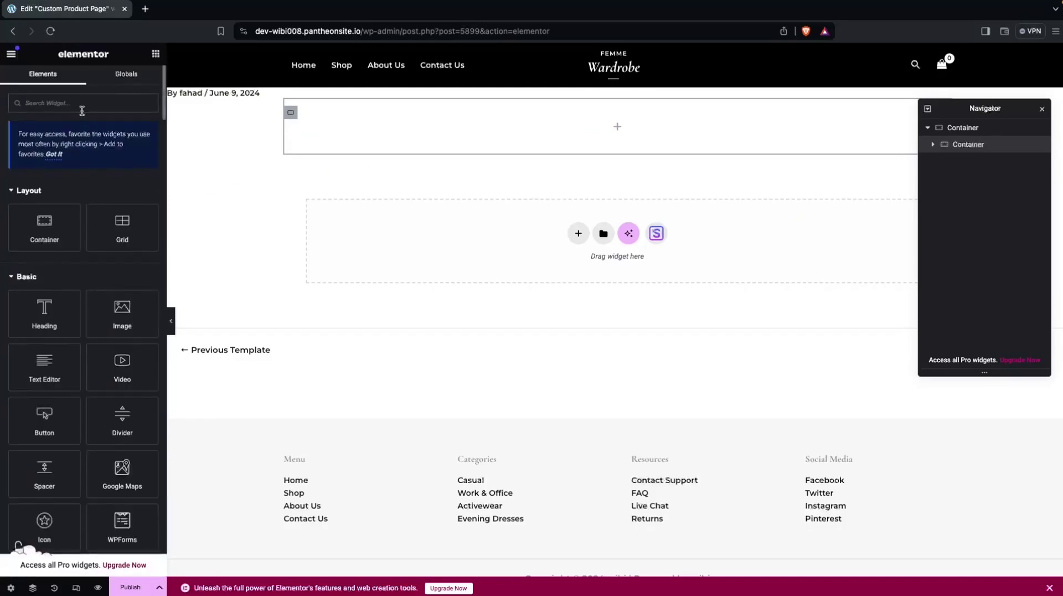
{"action": "left_click", "coordinate": [63, 107]}
{"action": "type", "text": "product ti"}
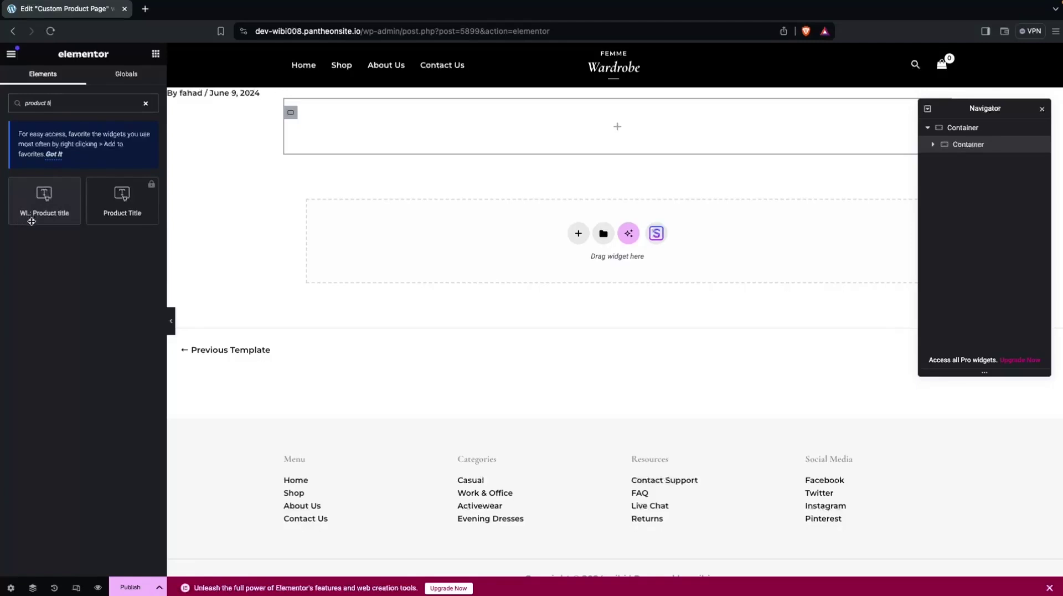
{"action": "left_click_drag", "start_coordinate": [36, 196], "coordinate": [437, 120]}
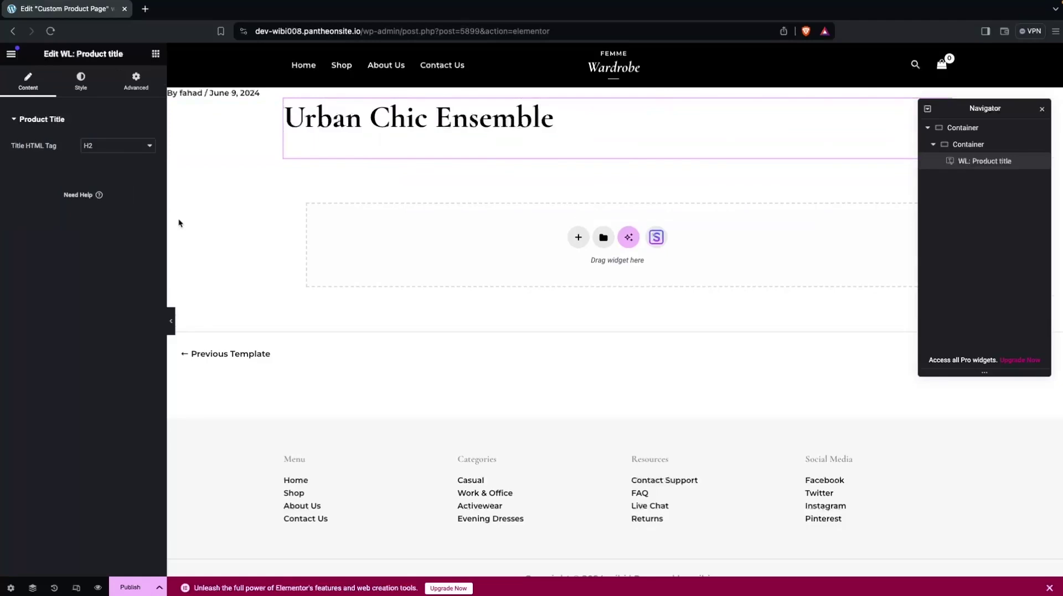
- Find the WL: Product Description widget and place it below the product title
{"action": "left_click", "coordinate": [155, 54]}
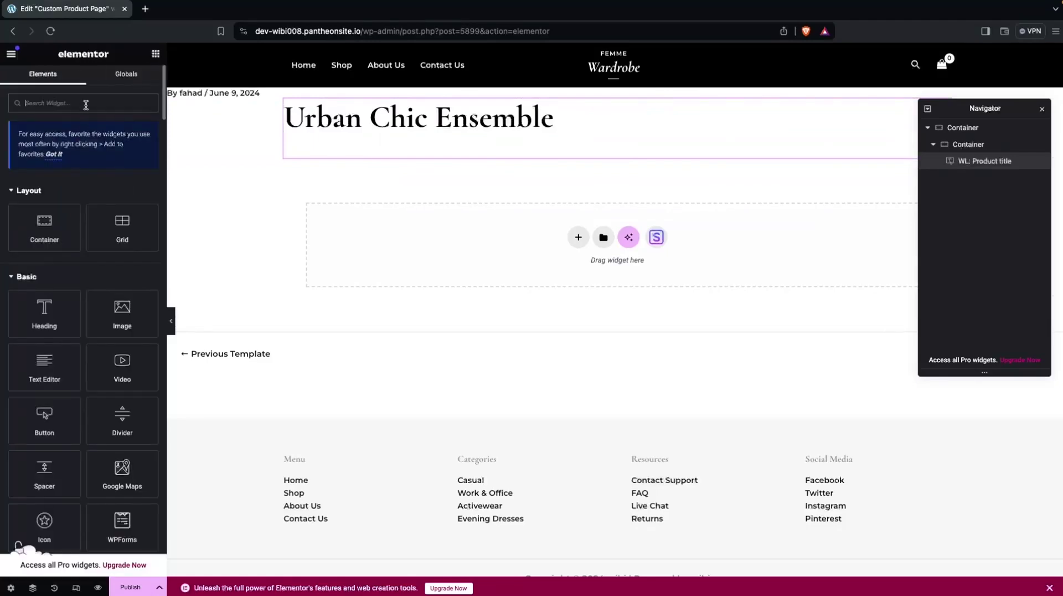
{"action": "type", "text": "product de"}
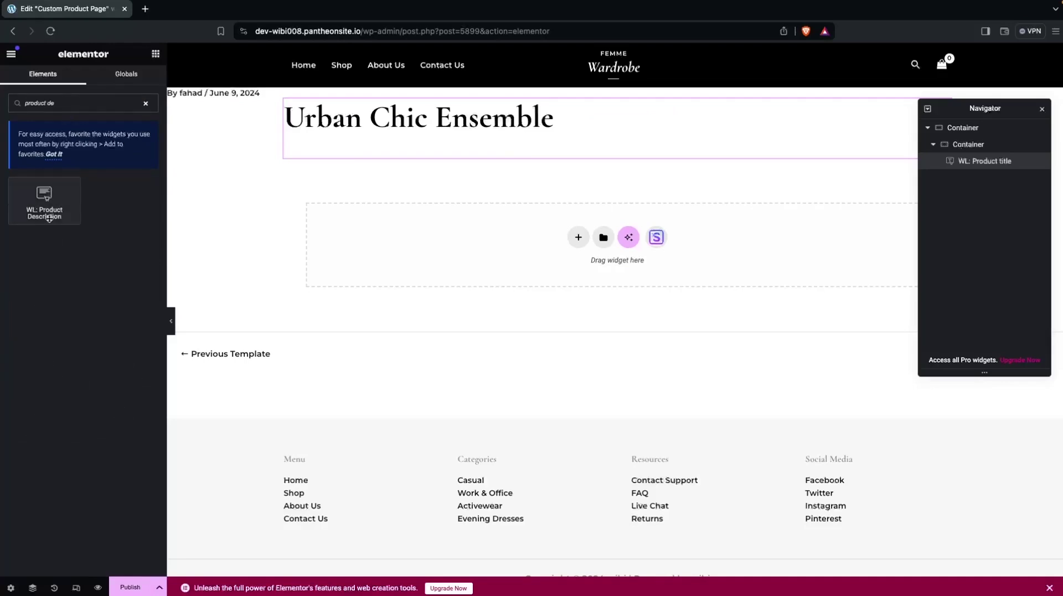
{"action": "left_click_drag", "start_coordinate": [41, 210], "coordinate": [358, 137]}
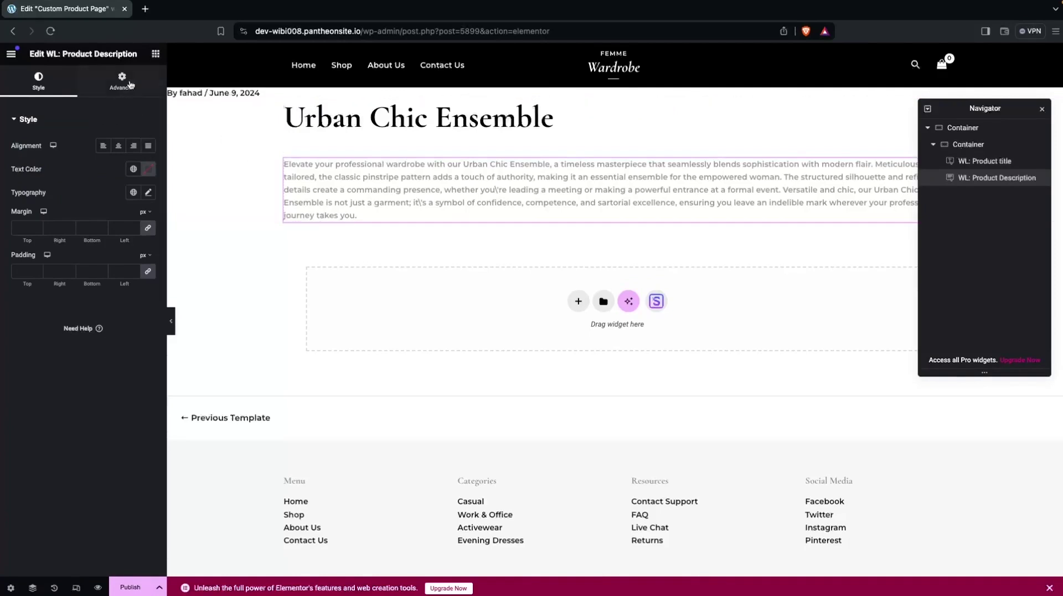
- Find the WL: Product Price widget and place it below the product description
{"action": "left_click", "coordinate": [156, 55]}
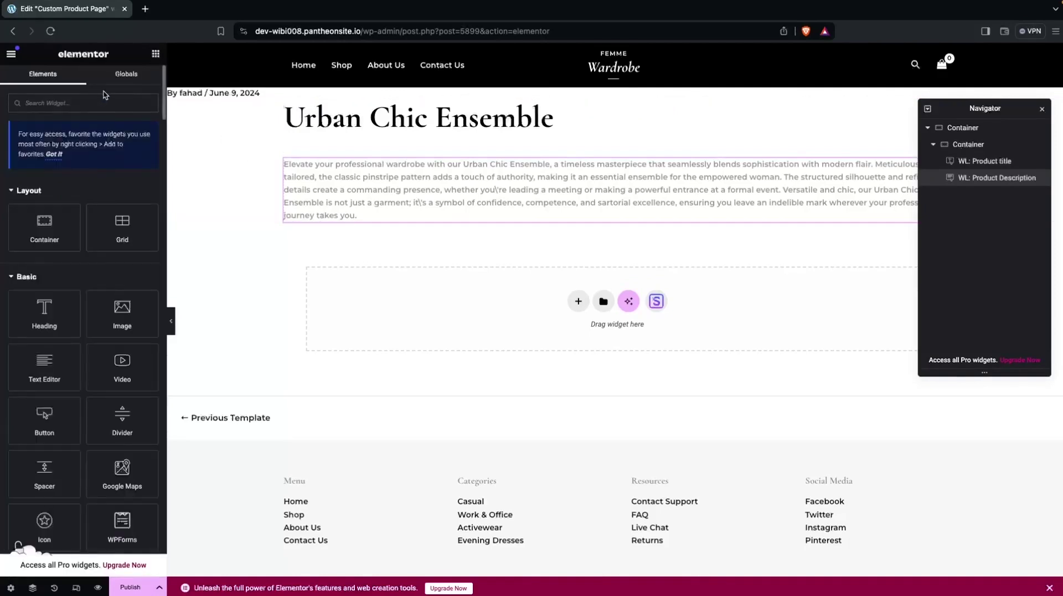
{"action": "type", "text": "price"}
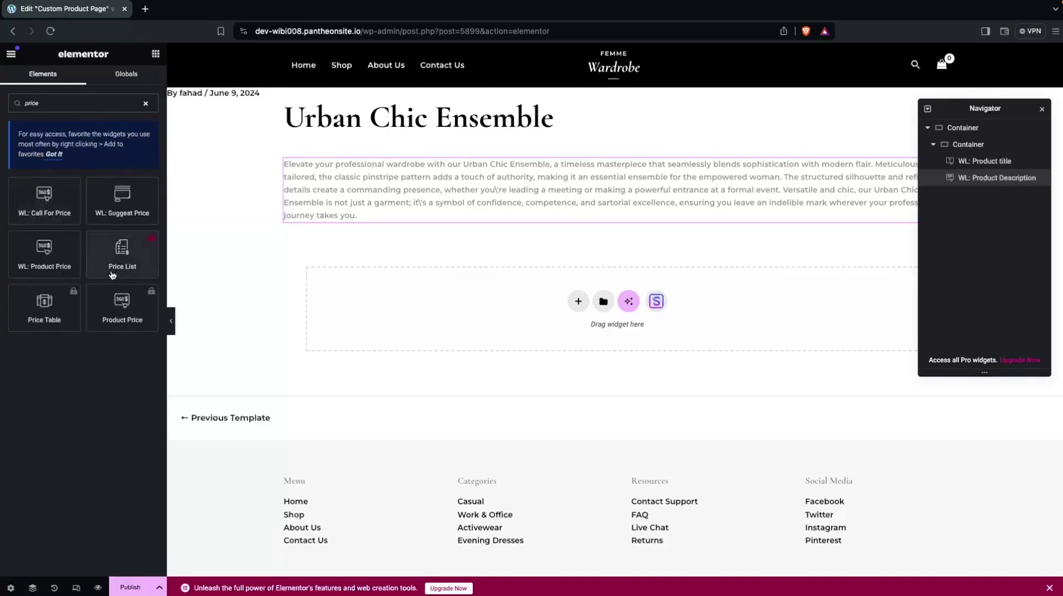
{"action": "left_click_drag", "start_coordinate": [53, 251], "coordinate": [355, 216]}
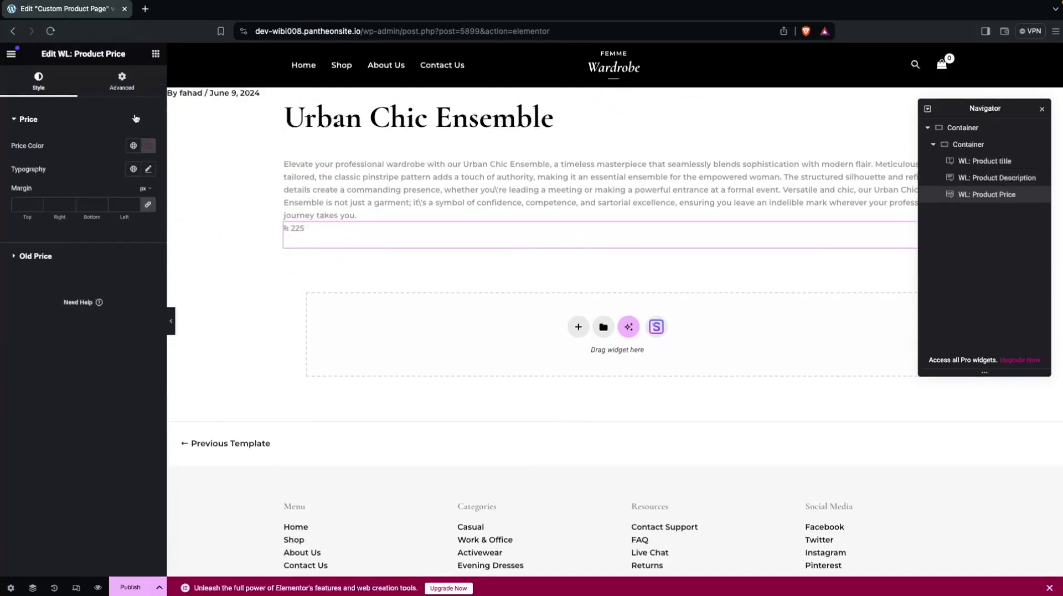
- Find the WL: Add To cart widget and place it below the product price
{"action": "left_click", "coordinate": [155, 54]}
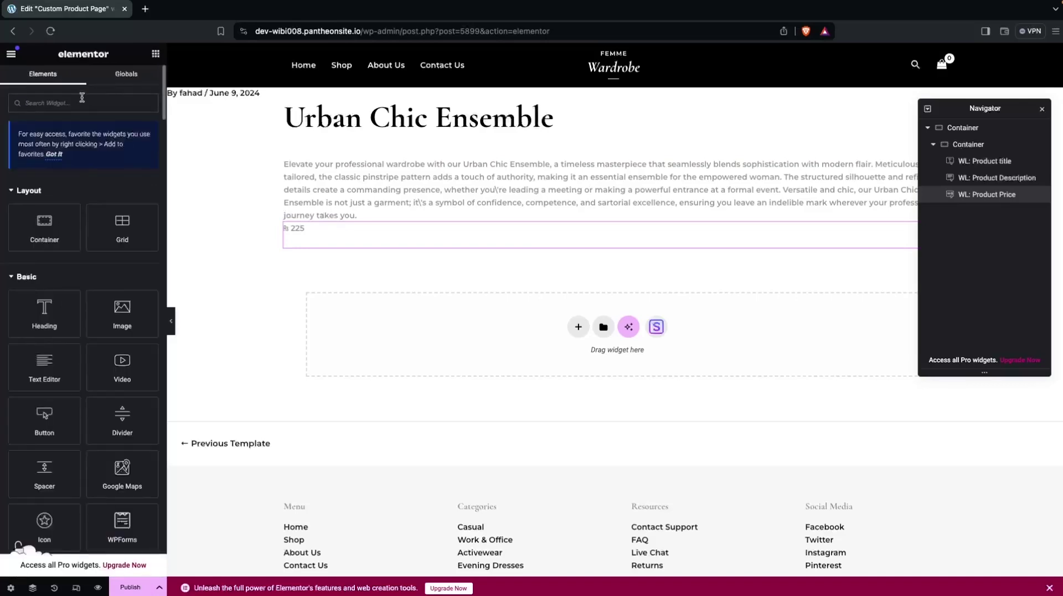
{"action": "left_click", "coordinate": [72, 112]}
{"action": "type", "text": "add to"}
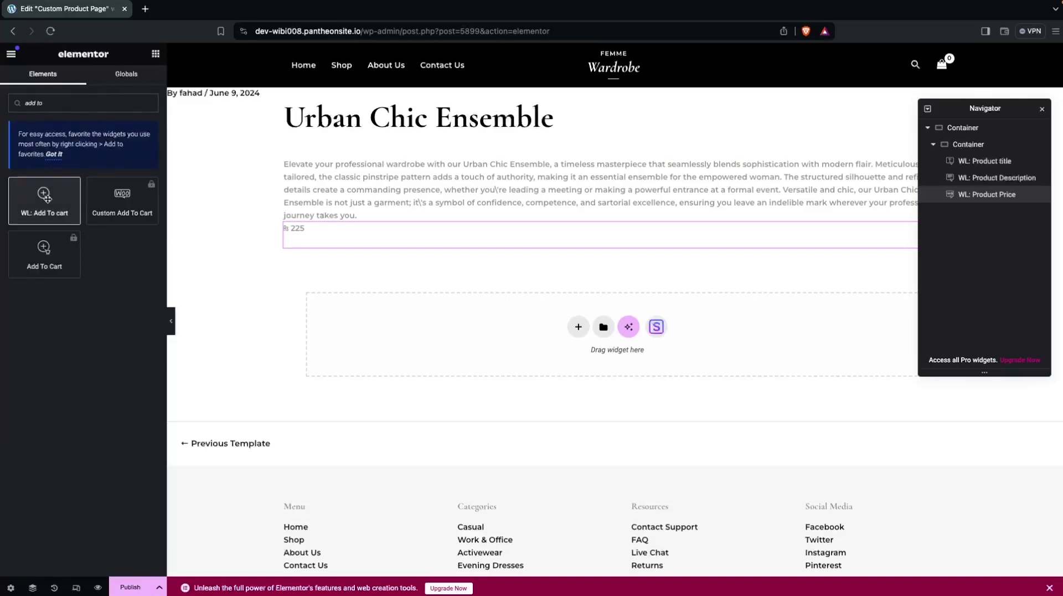
{"action": "left_click_drag", "start_coordinate": [45, 199], "coordinate": [346, 248]}
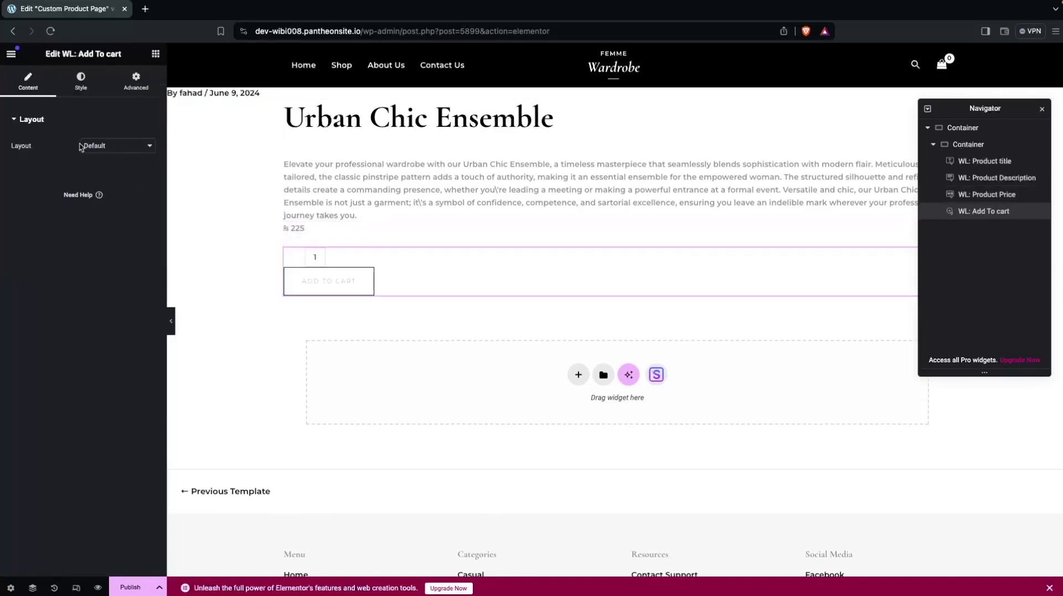
- Try Layout One, Layout Two and Layout Three on the WL: Add To cart widget
{"action": "left_click", "coordinate": [102, 149]}
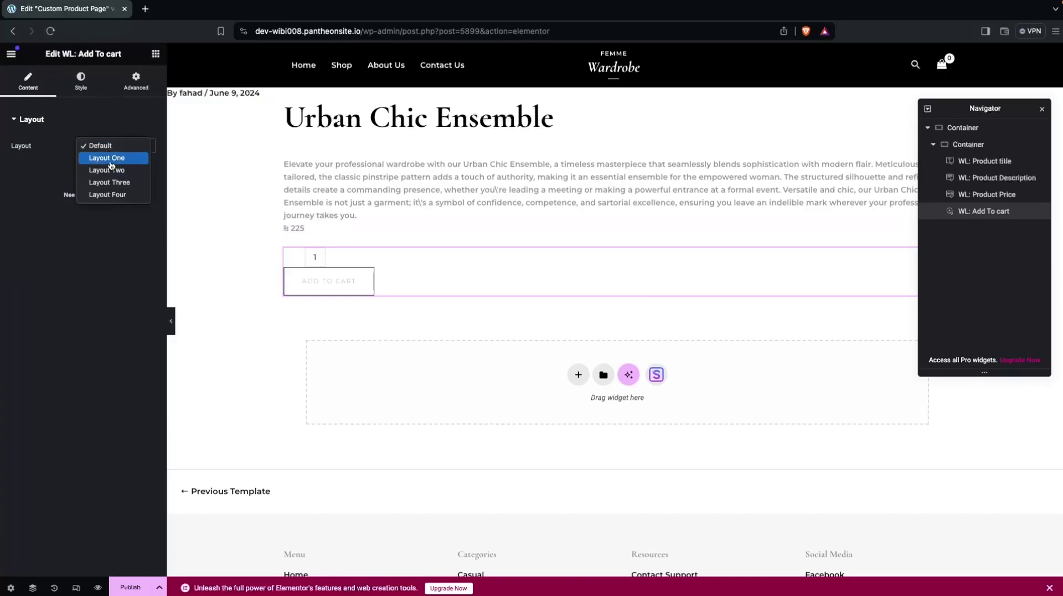
{"action": "left_click", "coordinate": [107, 158]}
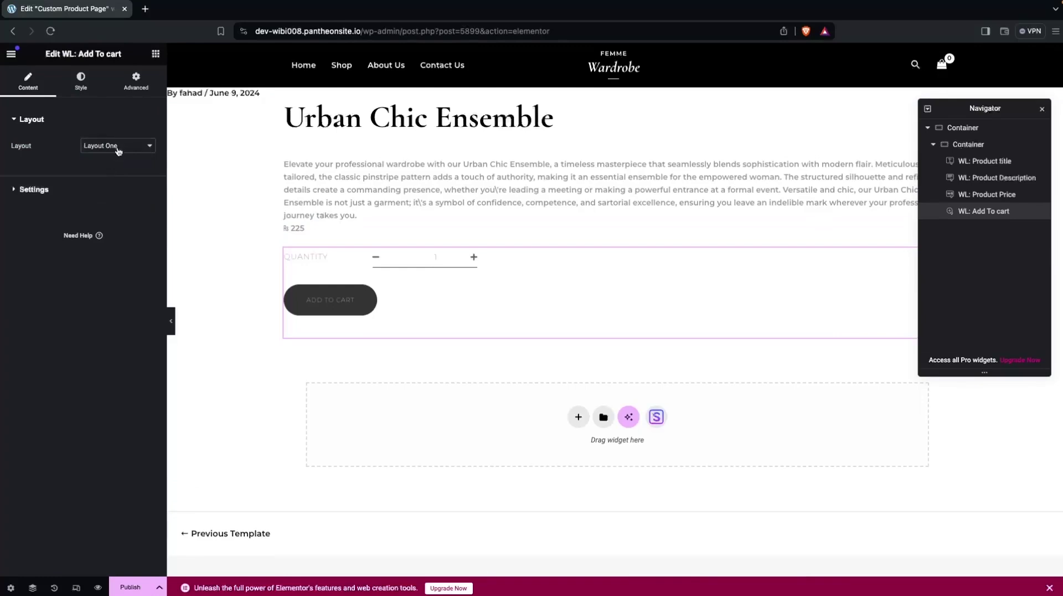
{"action": "left_click", "coordinate": [118, 151]}
{"action": "left_click", "coordinate": [111, 158]}
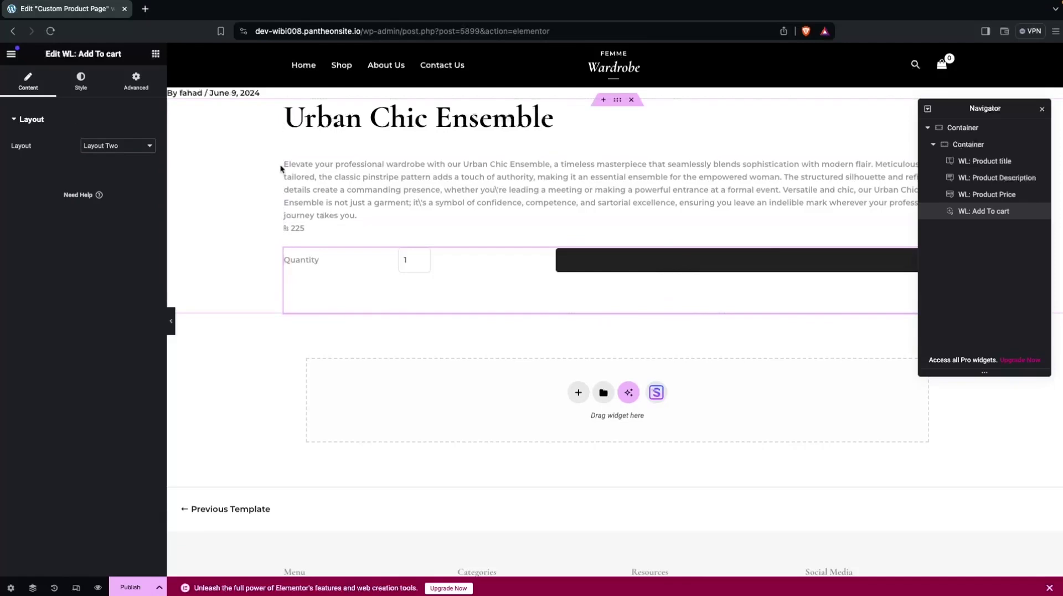
{"action": "left_click", "coordinate": [110, 146]}
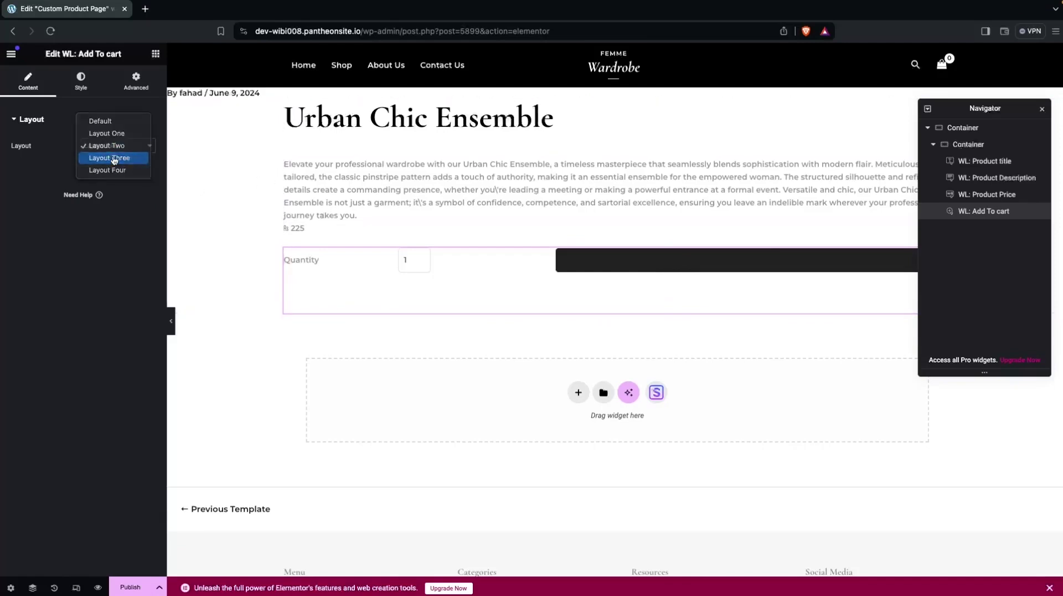
{"action": "left_click", "coordinate": [112, 158]}
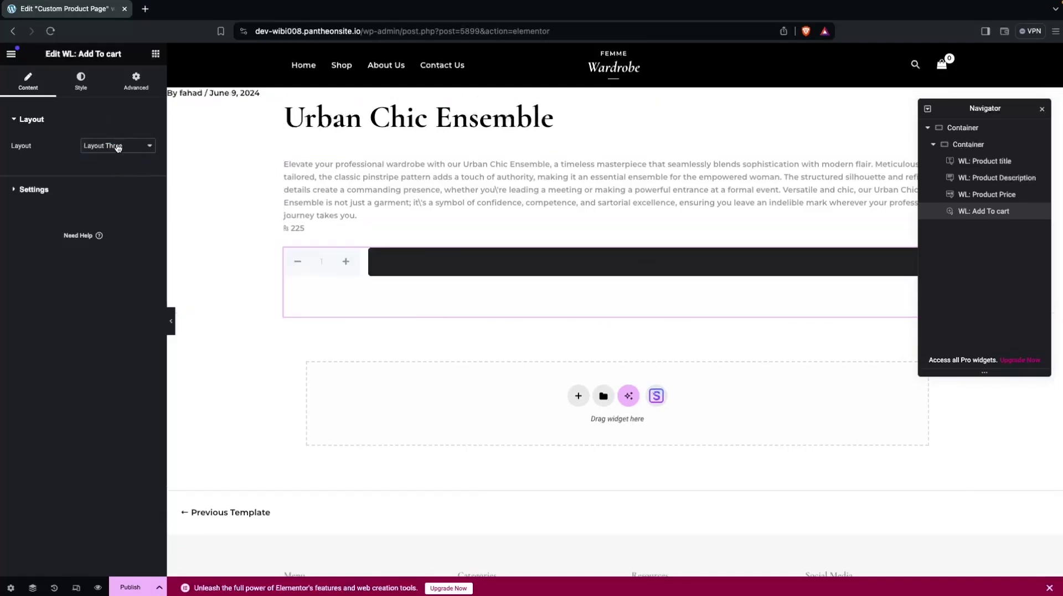
- Set the WL: Add To cart widget's layout to Layout Four and deselect the widget
{"action": "left_click", "coordinate": [118, 145]}
{"action": "left_click", "coordinate": [117, 162]}
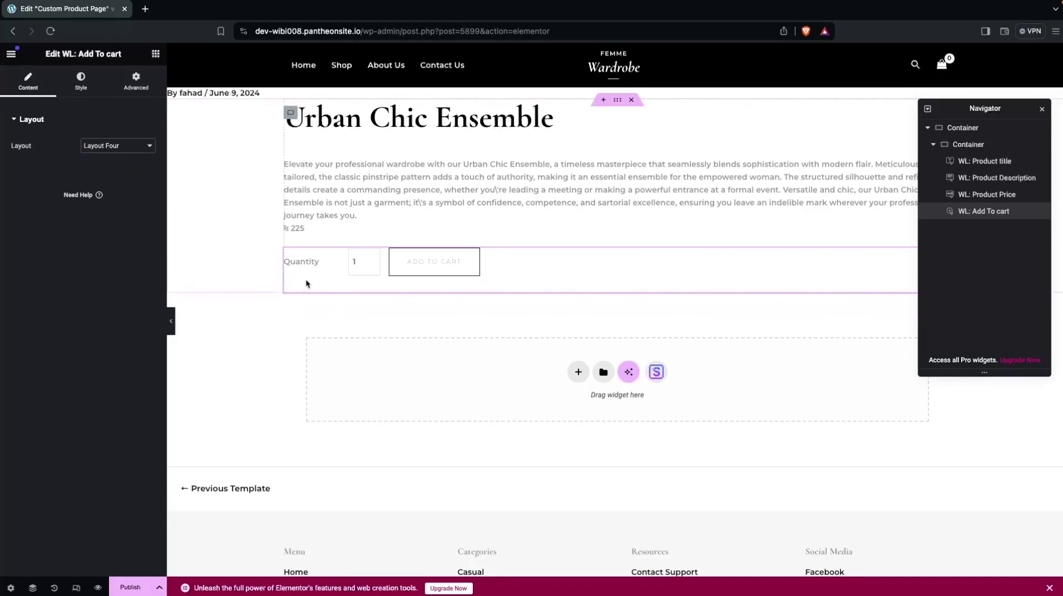
{"action": "left_click", "coordinate": [254, 256]}
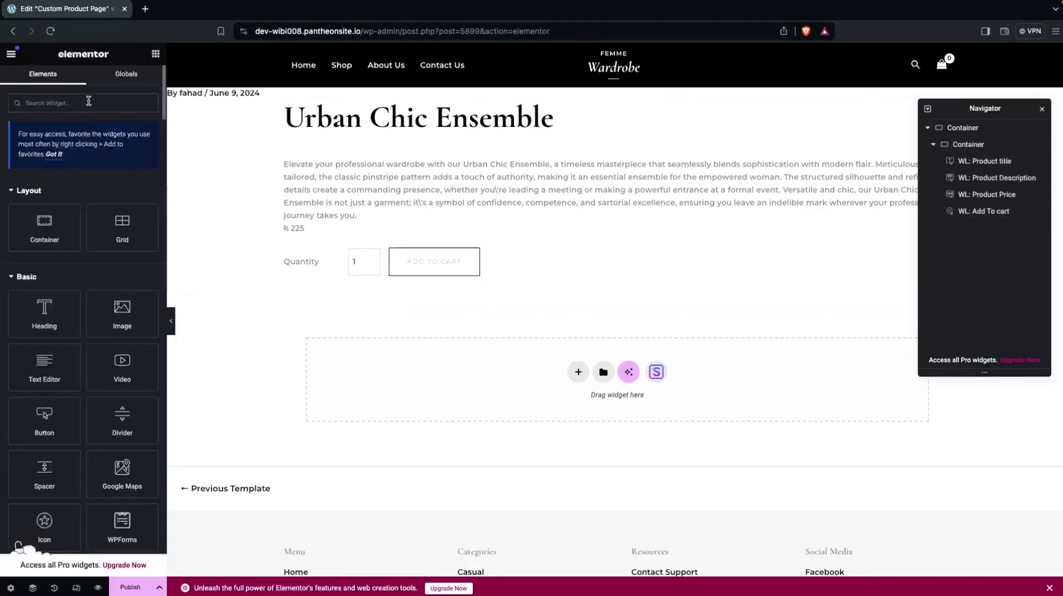
- Find the WL: Product Stock widget and place it below the WL: Add To cart widget
{"action": "type", "text": "stock"}
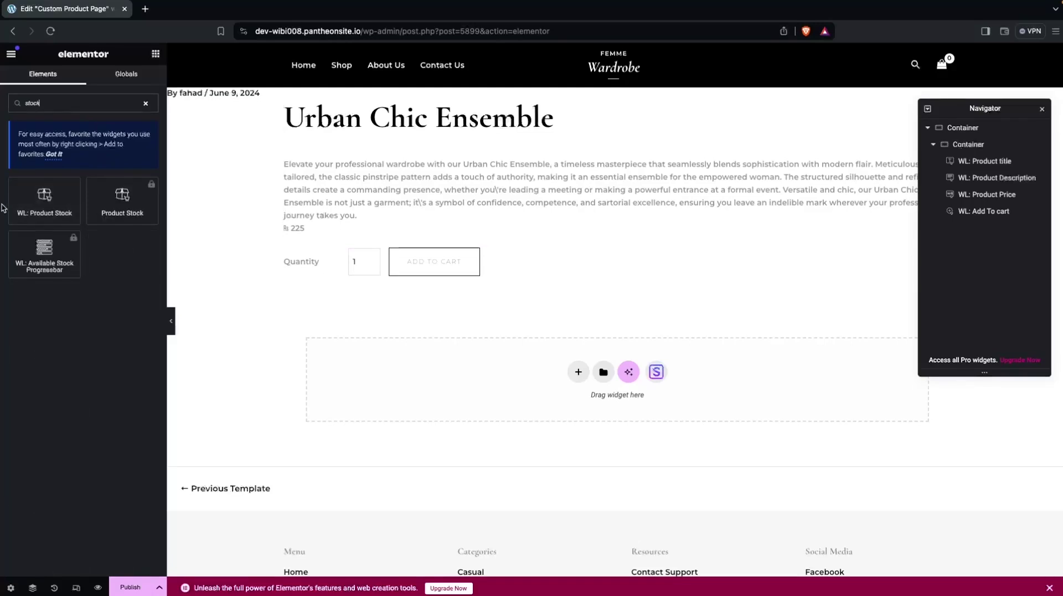
{"action": "left_click_drag", "start_coordinate": [44, 199], "coordinate": [334, 288]}
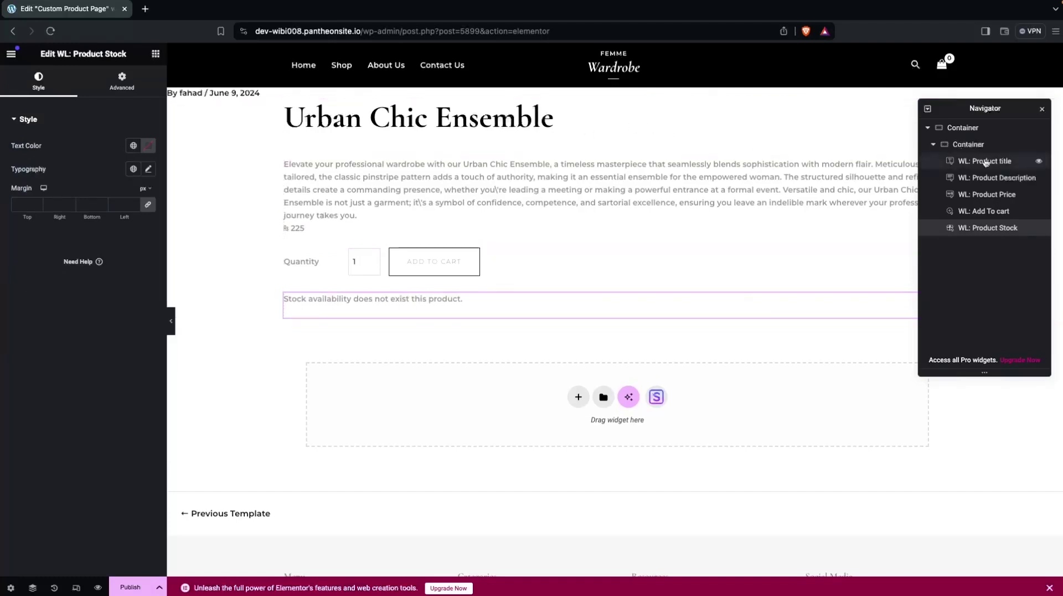
- Set the outer container's direction to horizontal row and add a second inner container beside the product details
{"action": "left_click", "coordinate": [963, 128]}
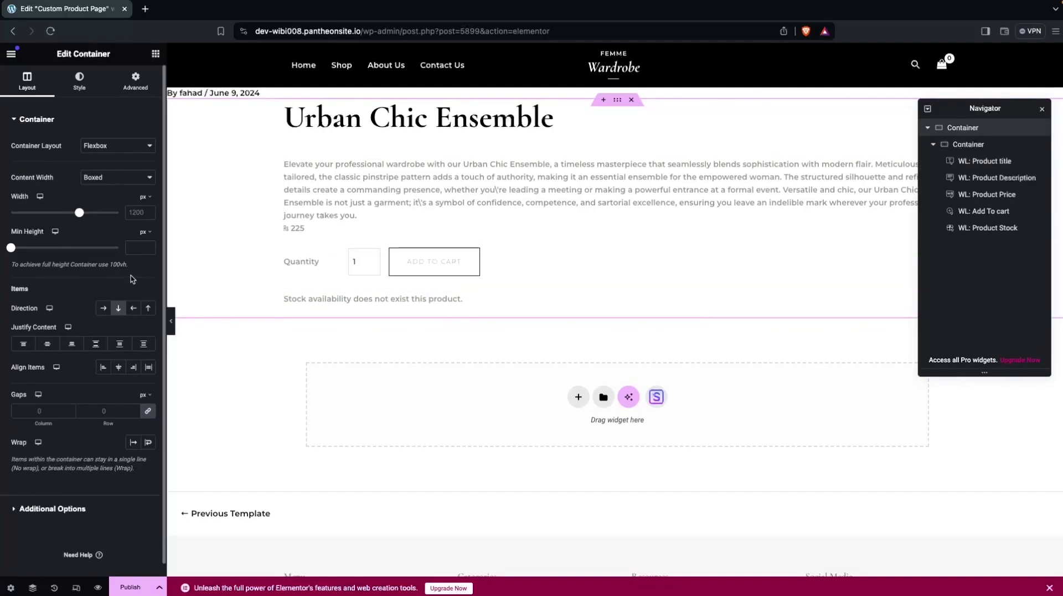
{"action": "left_click", "coordinate": [103, 312]}
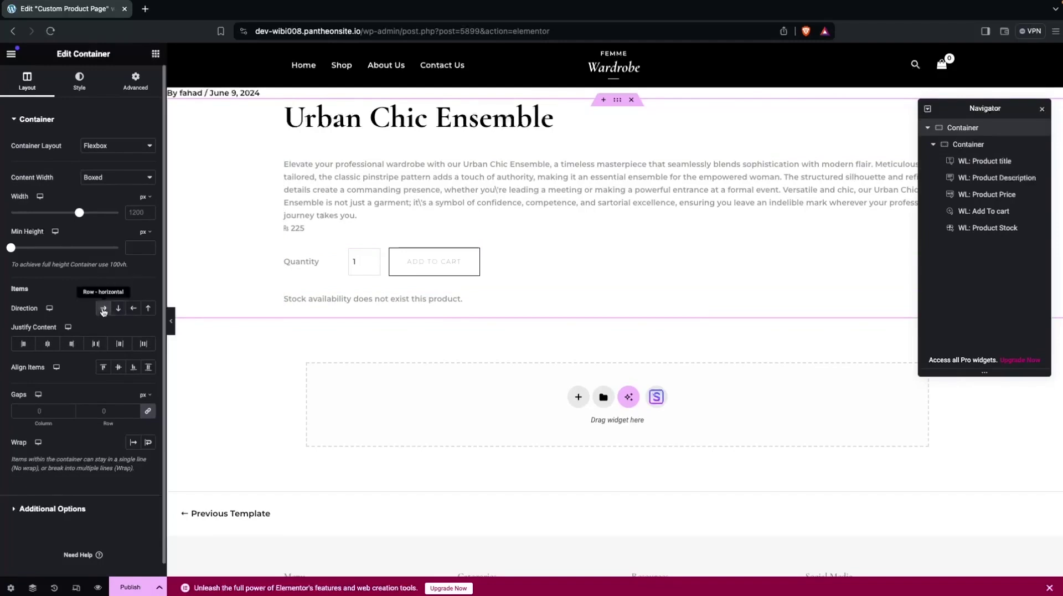
{"action": "left_click", "coordinate": [155, 53]}
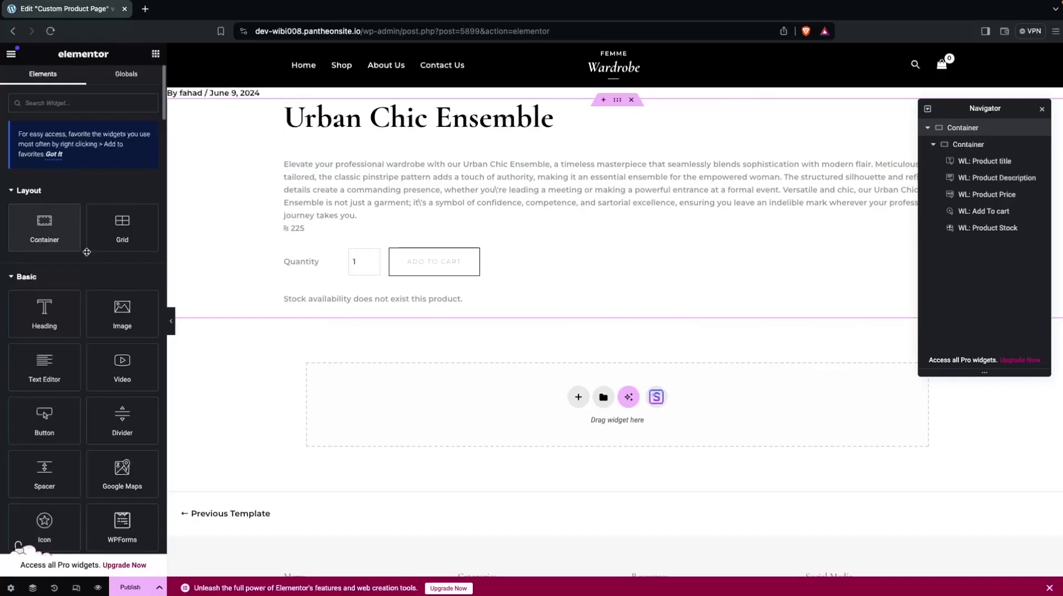
{"action": "left_click", "coordinate": [44, 225]}
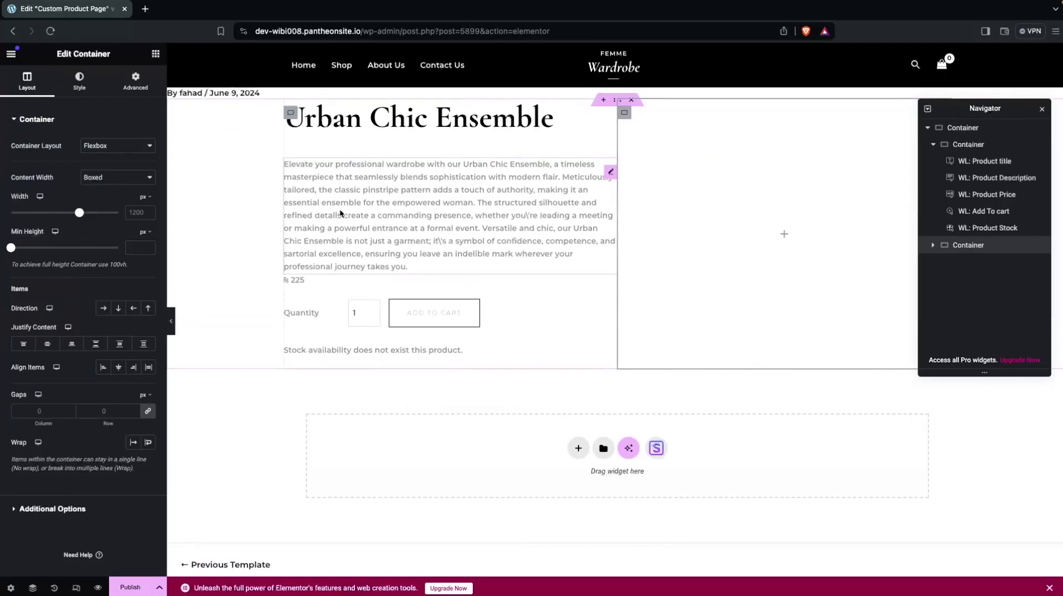
- Find the WL: Product Image widget, place it in the empty second container and check the resulting gallery
{"action": "left_click", "coordinate": [155, 53]}
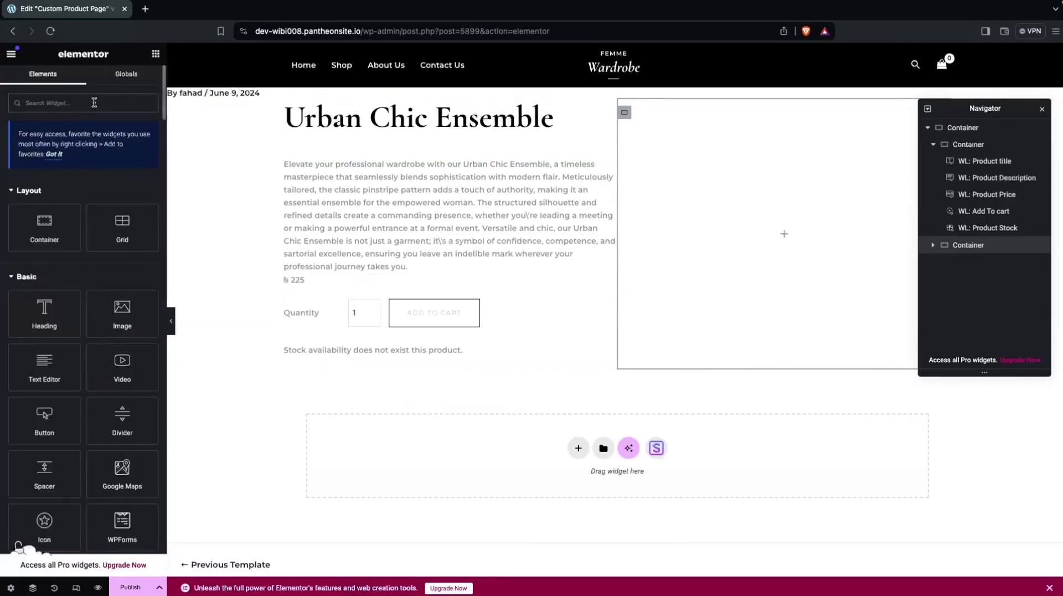
{"action": "type", "text": "product image"}
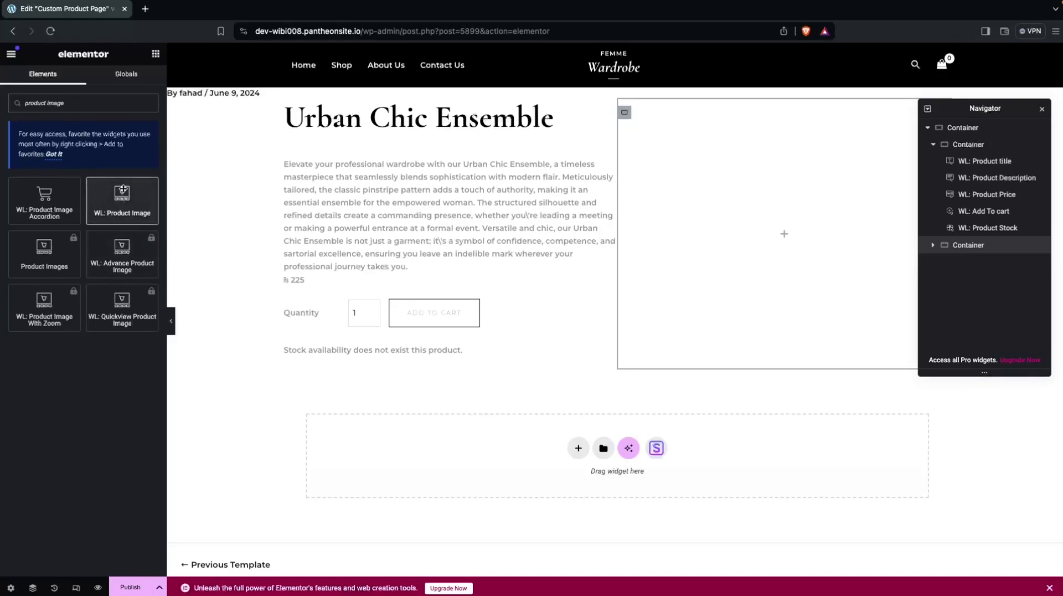
{"action": "left_click_drag", "start_coordinate": [122, 190], "coordinate": [736, 213]}
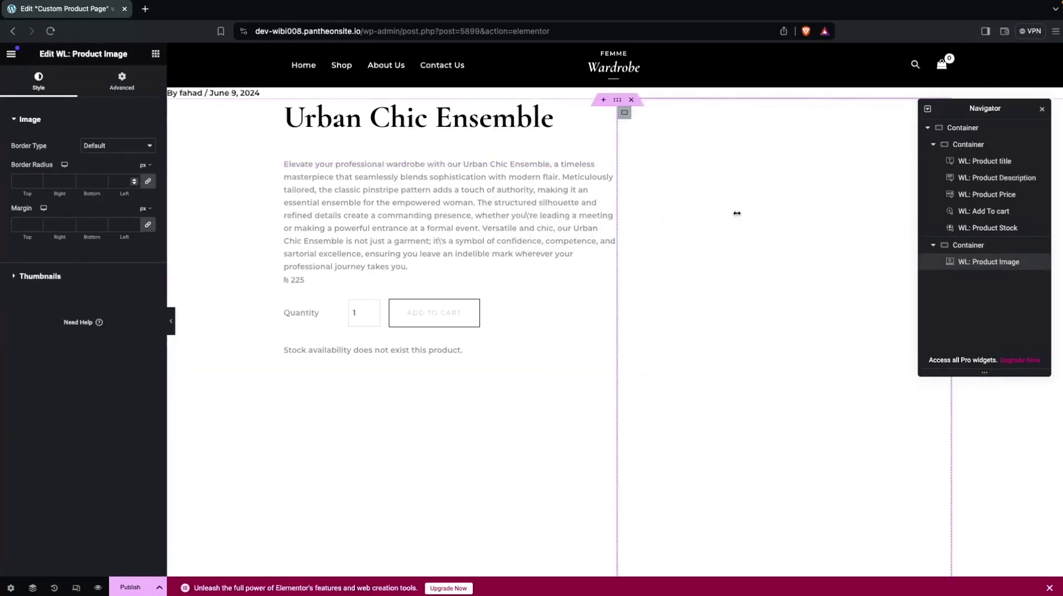
{"action": "scroll", "coordinate": [670, 254], "scroll_direction": "down", "scroll_amount": 2}
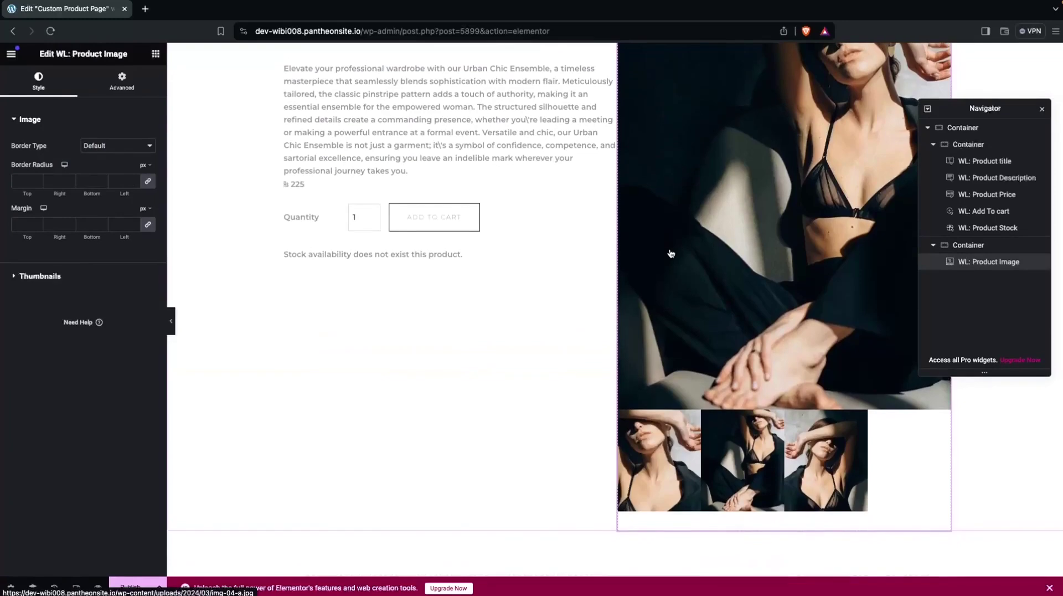
{"action": "scroll", "coordinate": [671, 254], "scroll_direction": "down", "scroll_amount": 2}
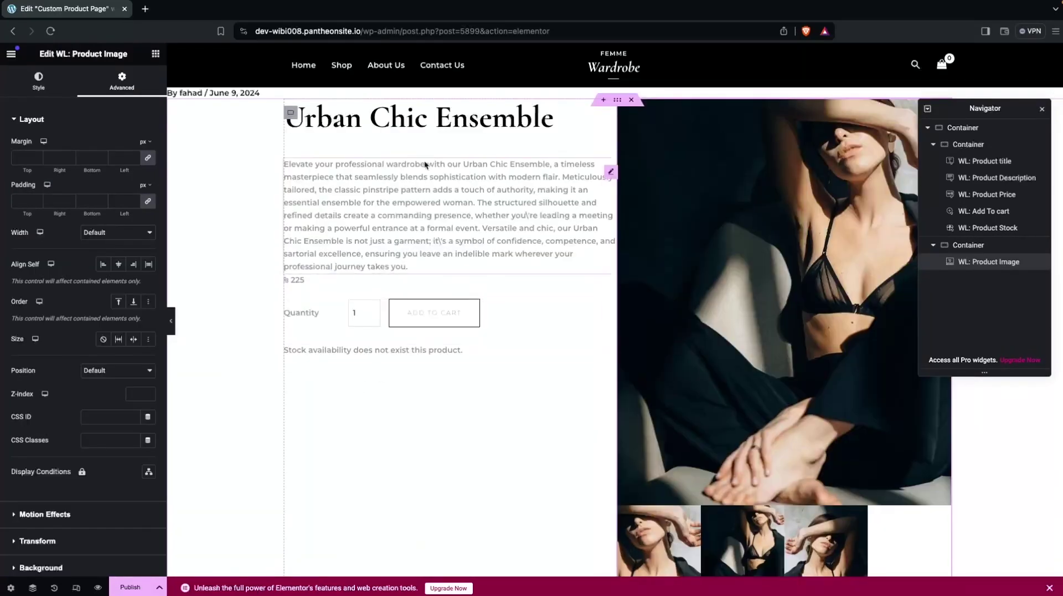
- Center-align the items of the outer container holding the product details and the product image
{"action": "scroll", "coordinate": [417, 160], "scroll_direction": "down", "scroll_amount": 2}
{"action": "scroll", "coordinate": [416, 159], "scroll_direction": "up", "scroll_amount": 1}
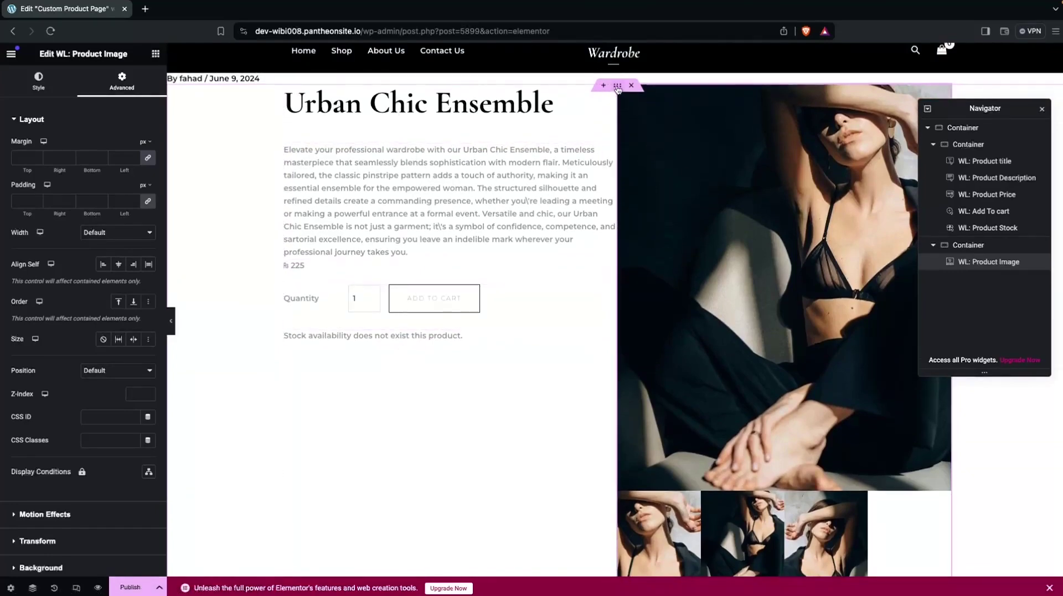
{"action": "left_click", "coordinate": [618, 86]}
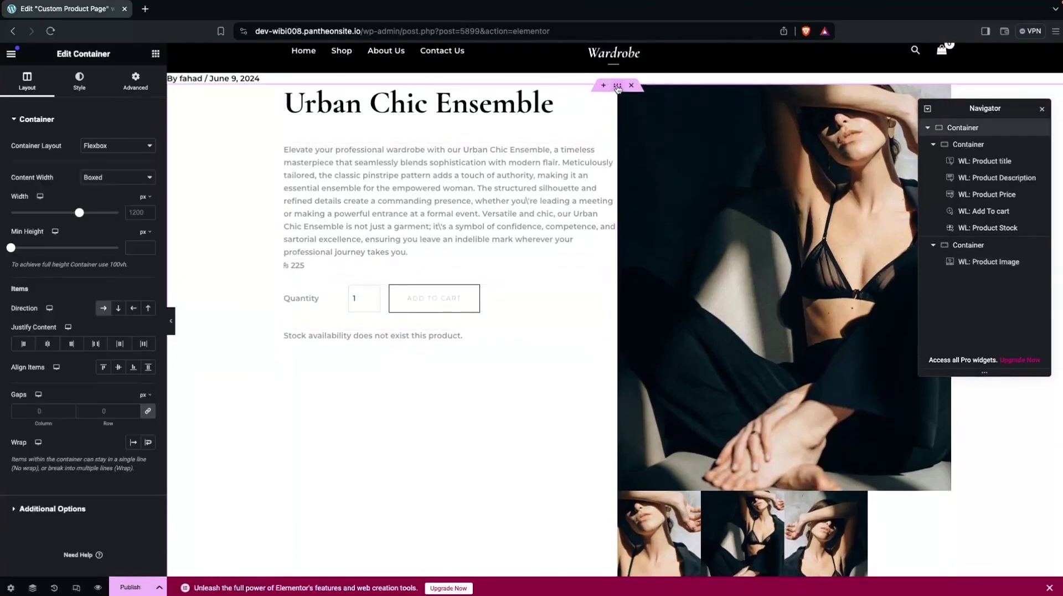
{"action": "left_click", "coordinate": [120, 368]}
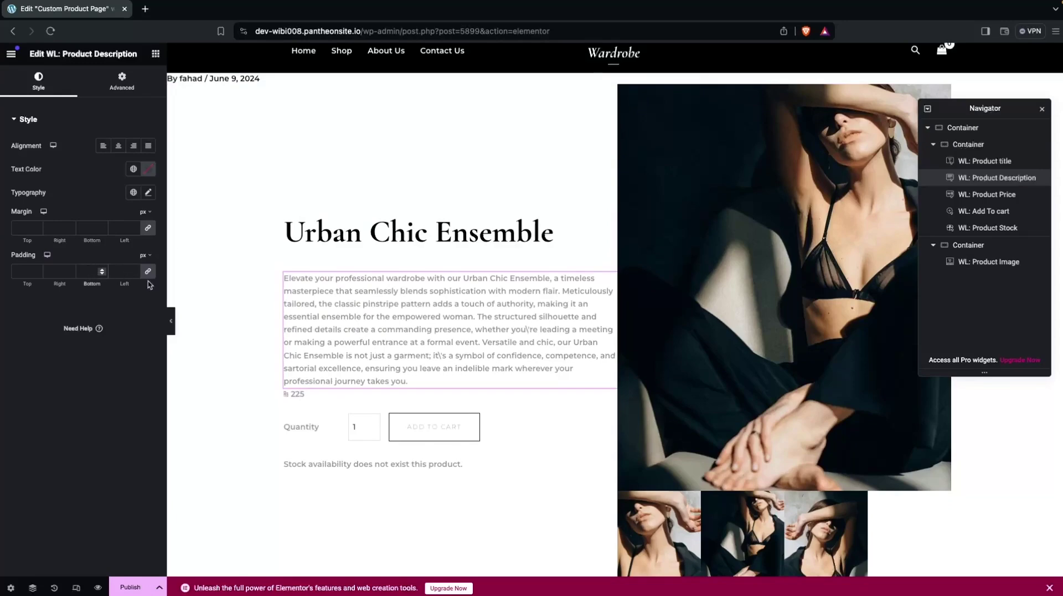
- Set the WL: Product Description's bottom padding to 40 px and its other paddings to 0
{"action": "left_click", "coordinate": [86, 271]}
{"action": "type", "text": "0"}
{"action": "type", "text": "2"}
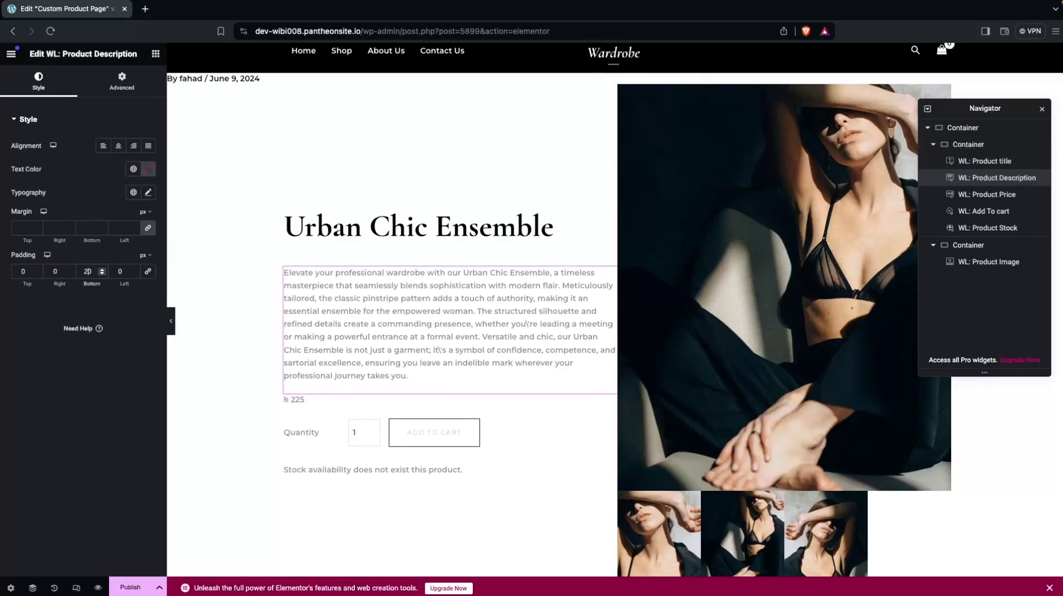
{"action": "key", "text": "BackSpace"}
{"action": "type", "text": "4"}
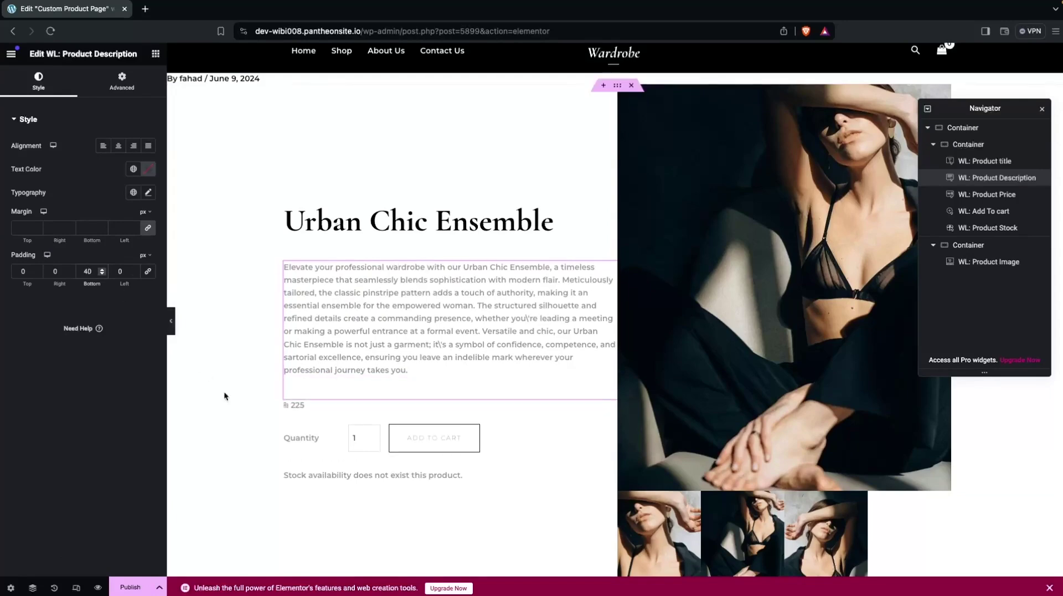
- Widen the product details container to about 53% and open its layout settings
{"action": "left_click", "coordinate": [307, 409]}
{"action": "left_click", "coordinate": [687, 210]}
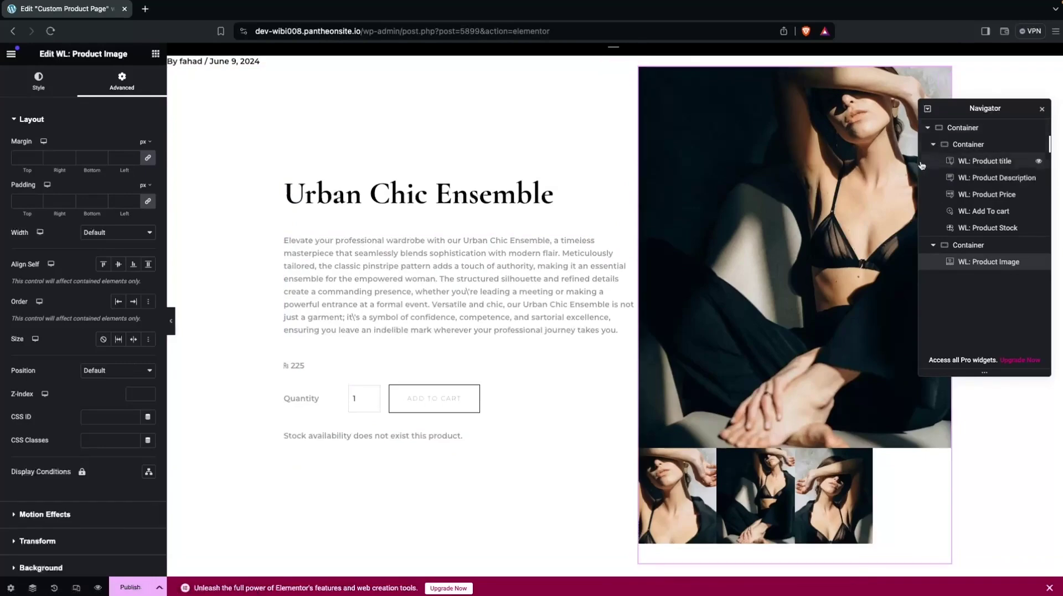
{"action": "left_click", "coordinate": [978, 145]}
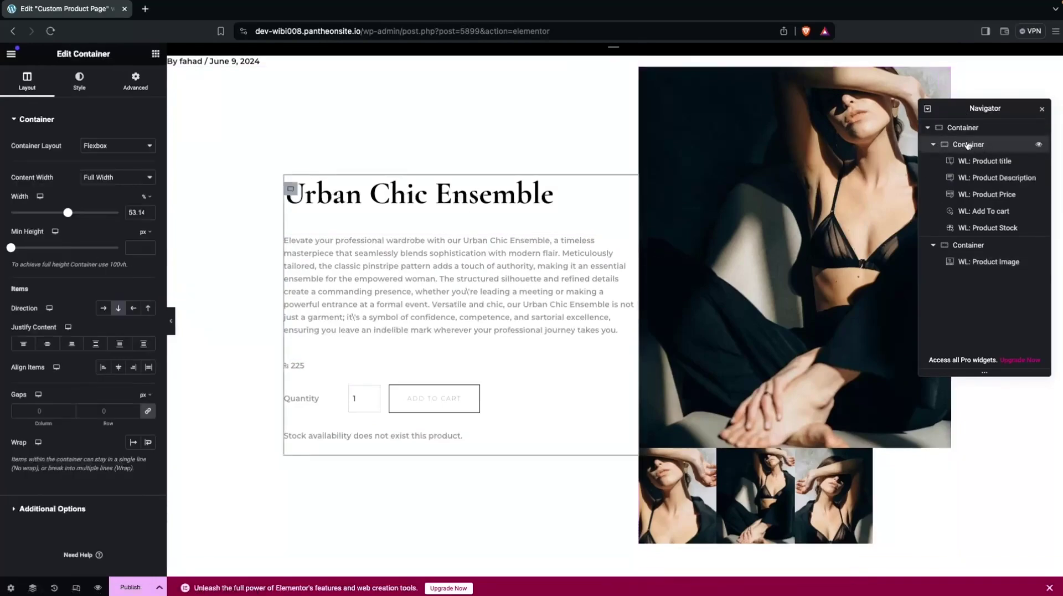
{"action": "left_click", "coordinate": [966, 127]}
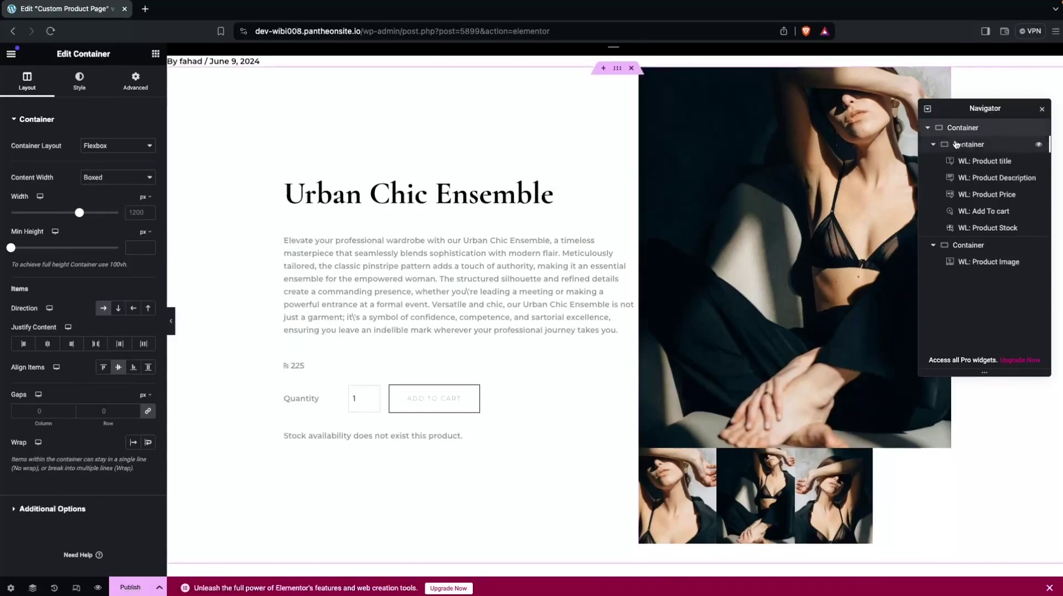
{"action": "left_click", "coordinate": [953, 145]}
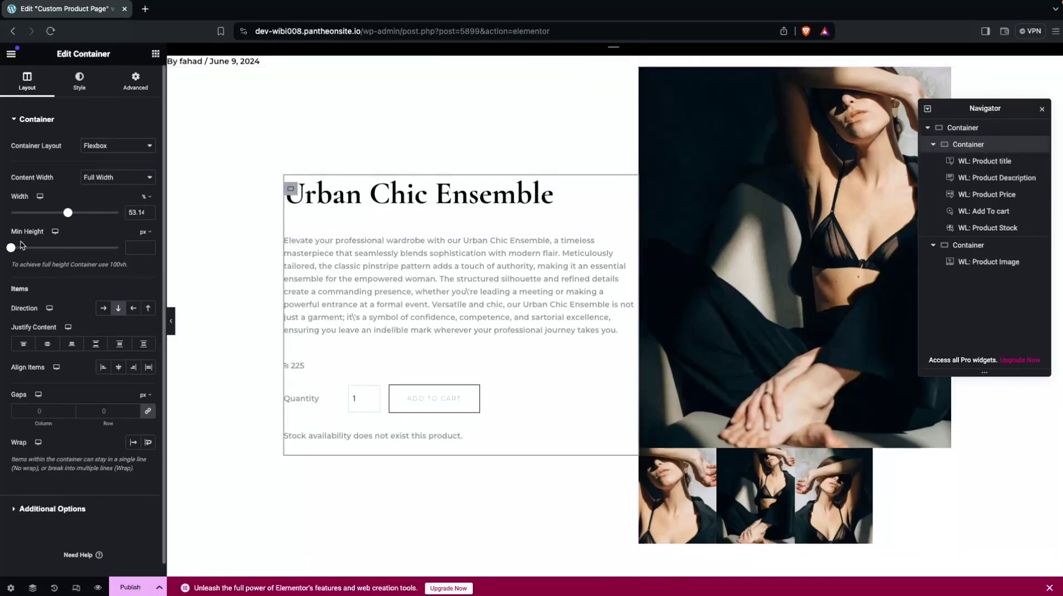
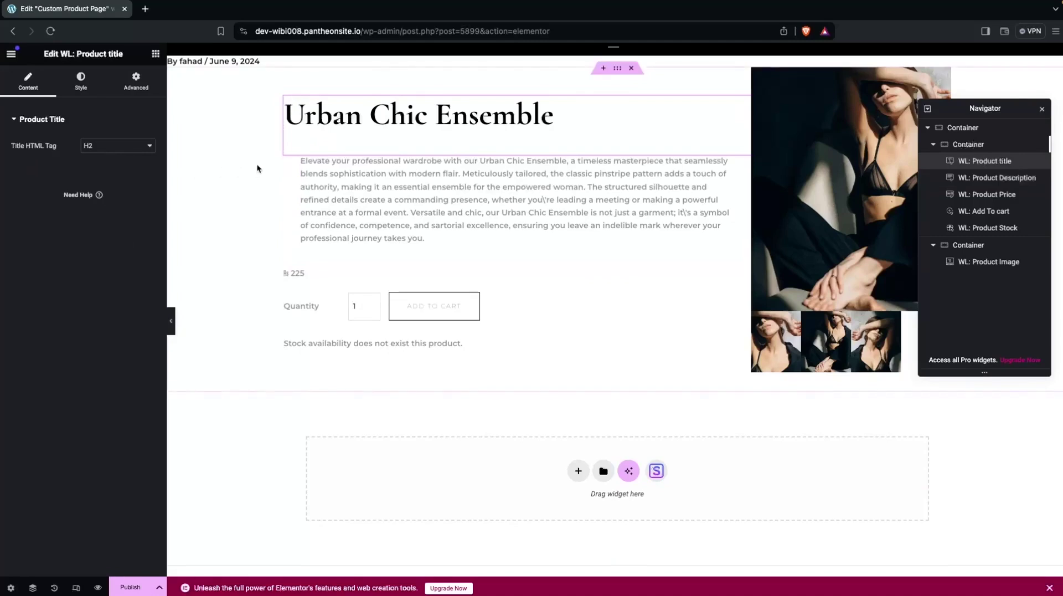
- Unlink the WL: Product title's margins and set right, bottom and left to 30 px with top at 0
{"action": "left_click", "coordinate": [88, 77]}
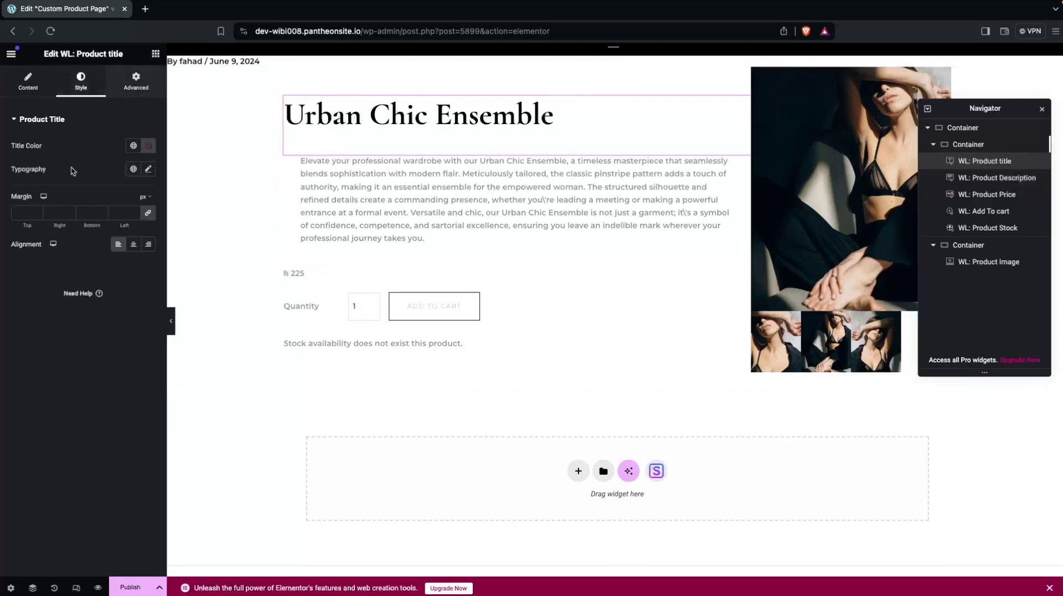
{"action": "left_click", "coordinate": [31, 212]}
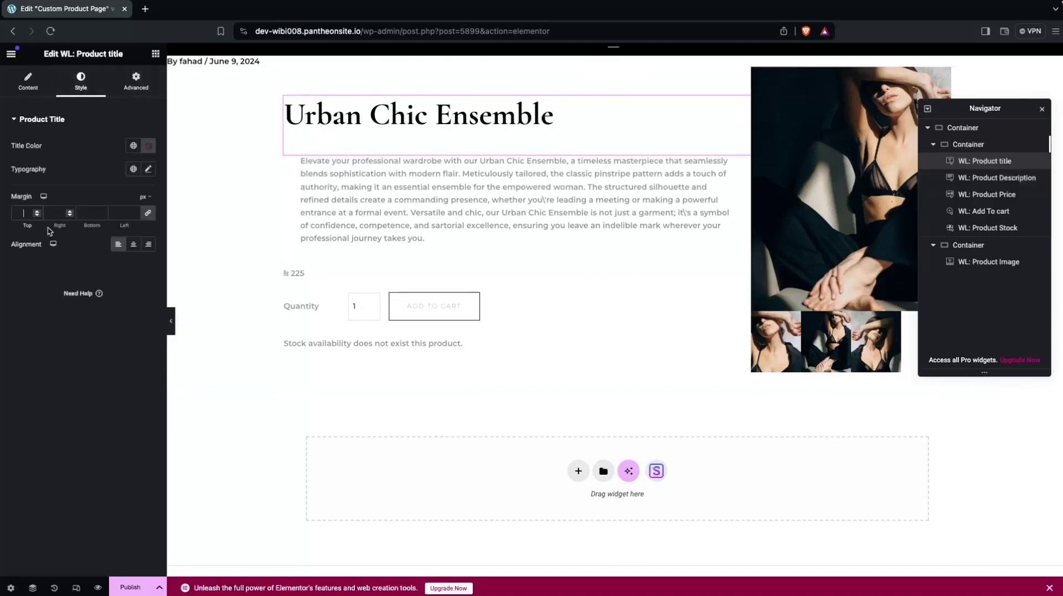
{"action": "left_click", "coordinate": [147, 213]}
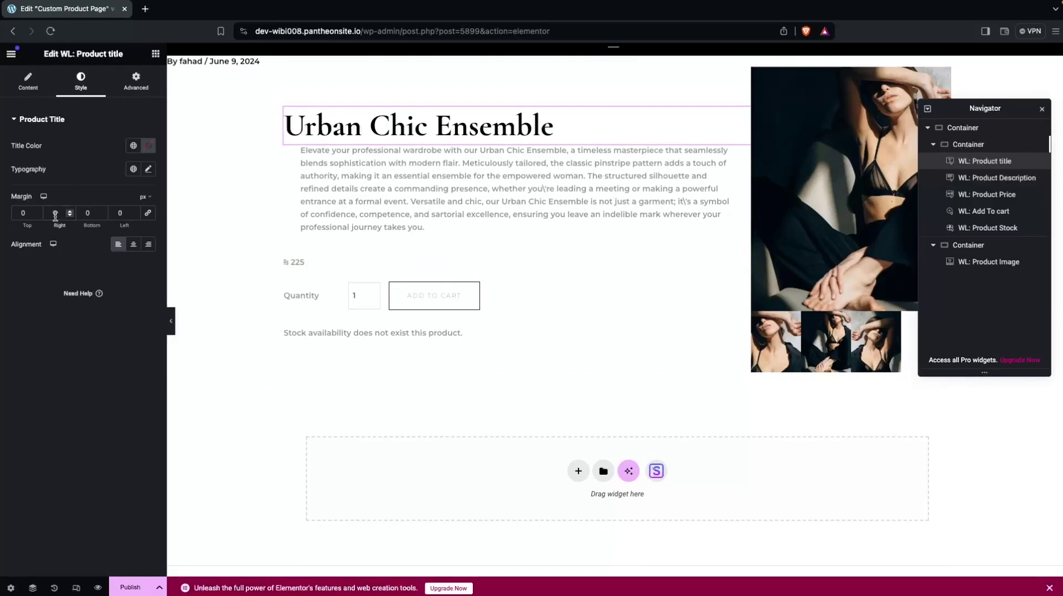
{"action": "left_click", "coordinate": [120, 213]}
{"action": "type", "text": "30"}
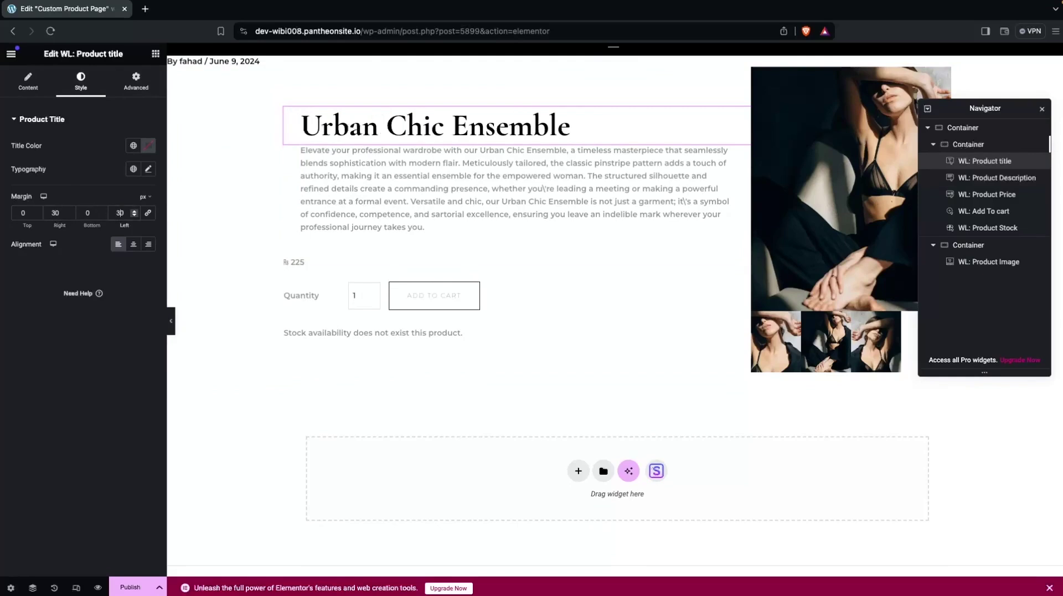
{"action": "left_click", "coordinate": [89, 215]}
{"action": "type", "text": "40"}
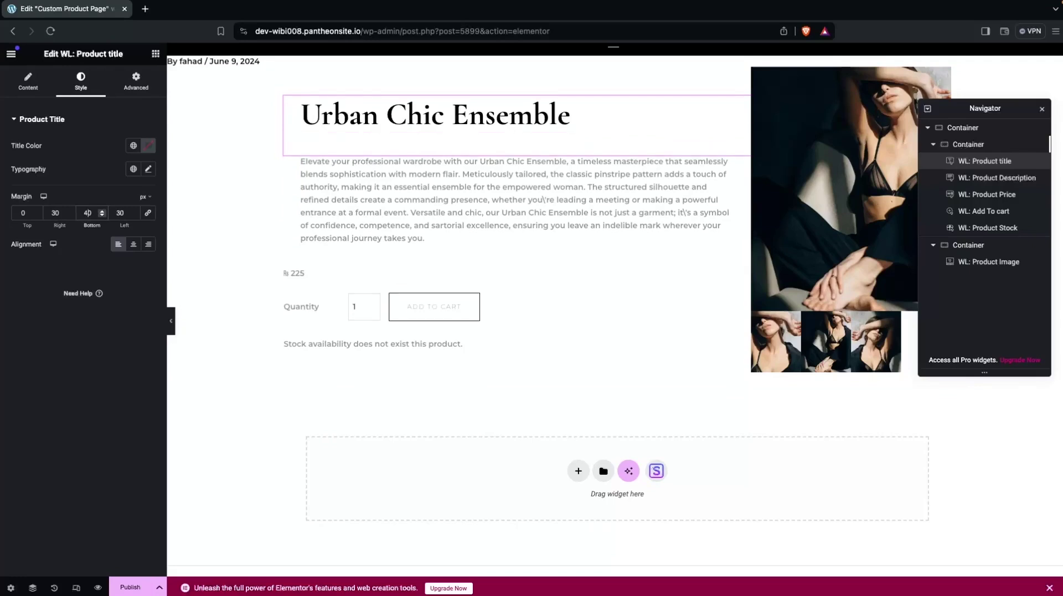
{"action": "key", "text": "BackSpace"}
{"action": "type", "text": "3"}
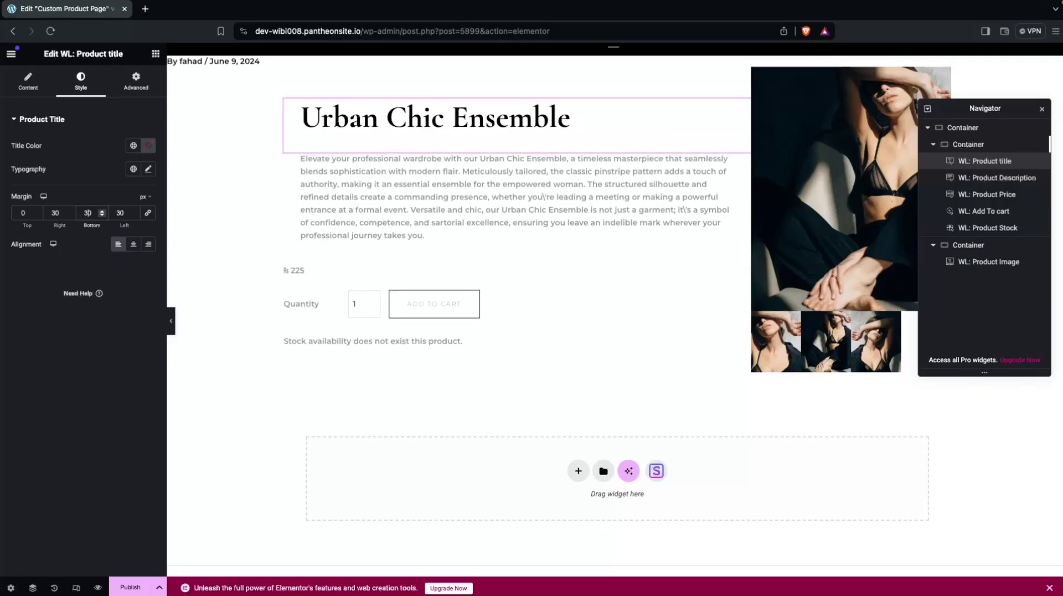
- Unlink the WL: Product Price's margins and set right and left to 30 px with top and bottom at 0
{"action": "left_click", "coordinate": [296, 277]}
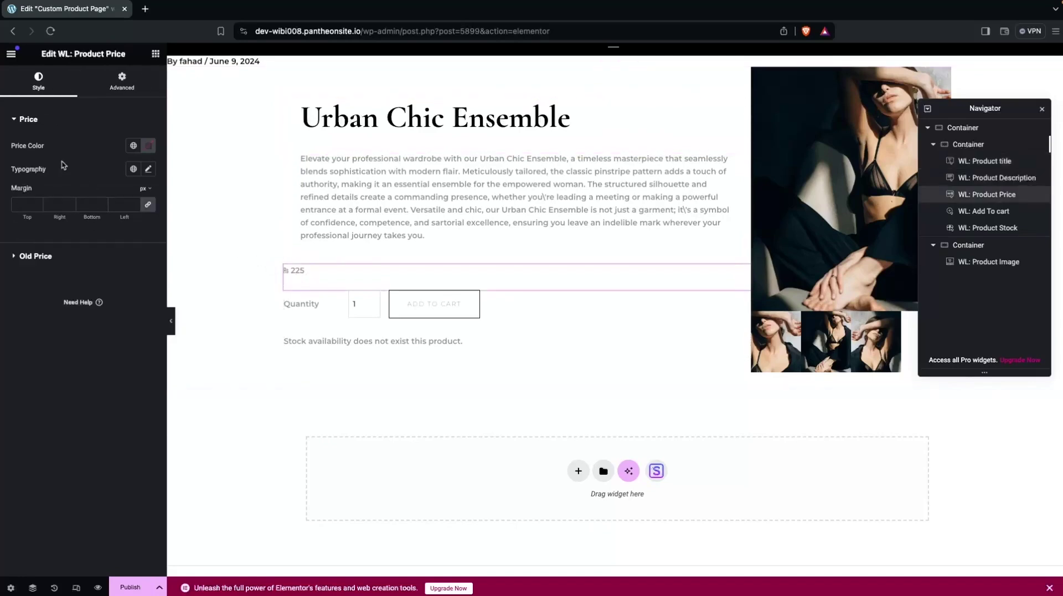
{"action": "left_click", "coordinate": [149, 205]}
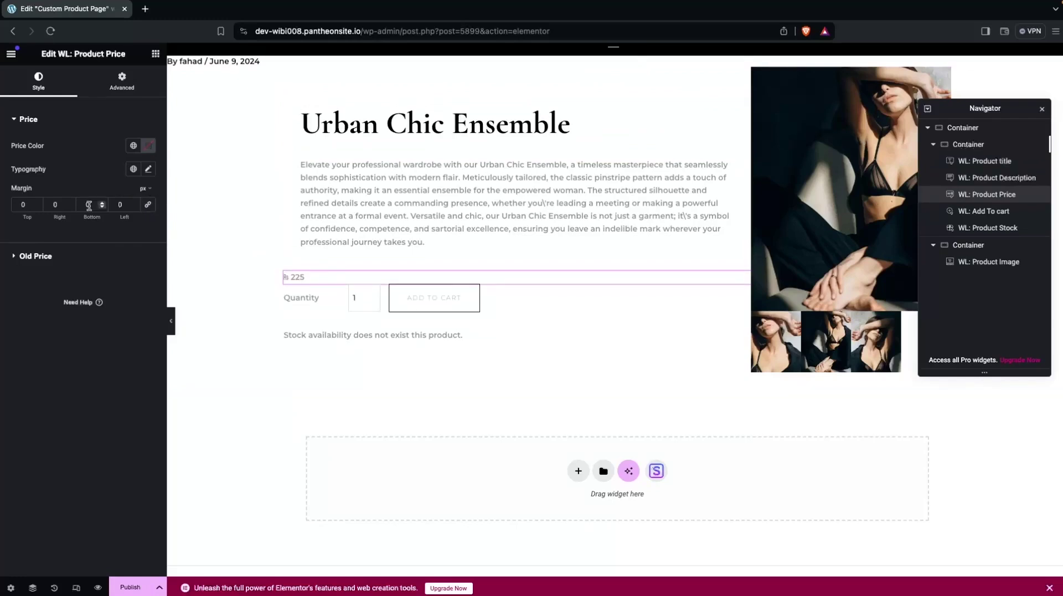
{"action": "left_click", "coordinate": [49, 204]}
{"action": "type", "text": "3"}
{"action": "left_click", "coordinate": [120, 204]}
{"action": "type", "text": "30"}
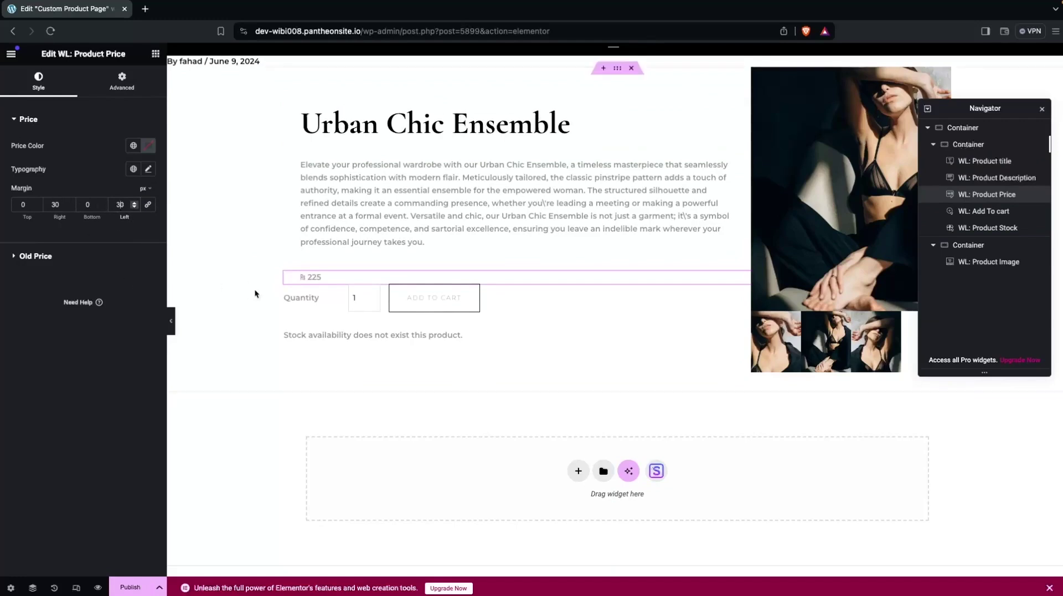
- Set the WL: Add To cart widget's quantity padding to 25 px left and 0 on the other sides
{"action": "left_click", "coordinate": [293, 303]}
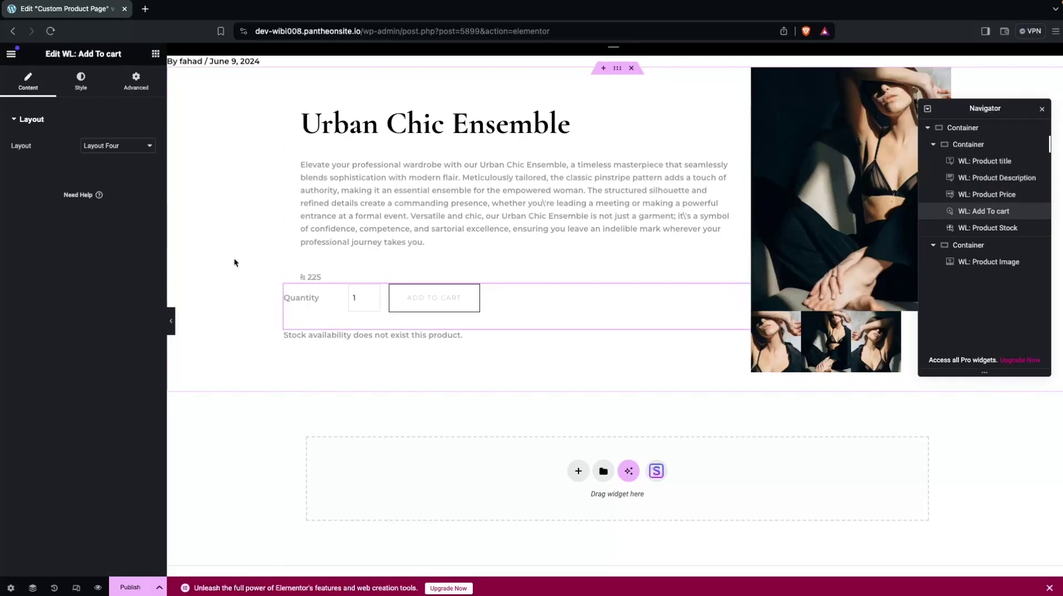
{"action": "left_click", "coordinate": [84, 83]}
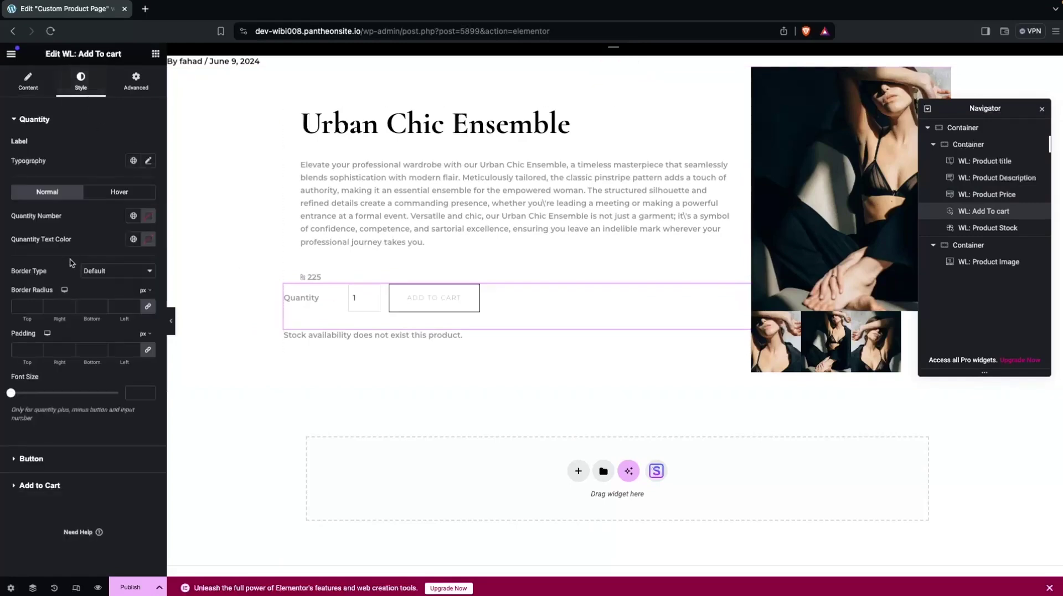
{"action": "left_click", "coordinate": [123, 350]}
{"action": "type", "text": "0"}
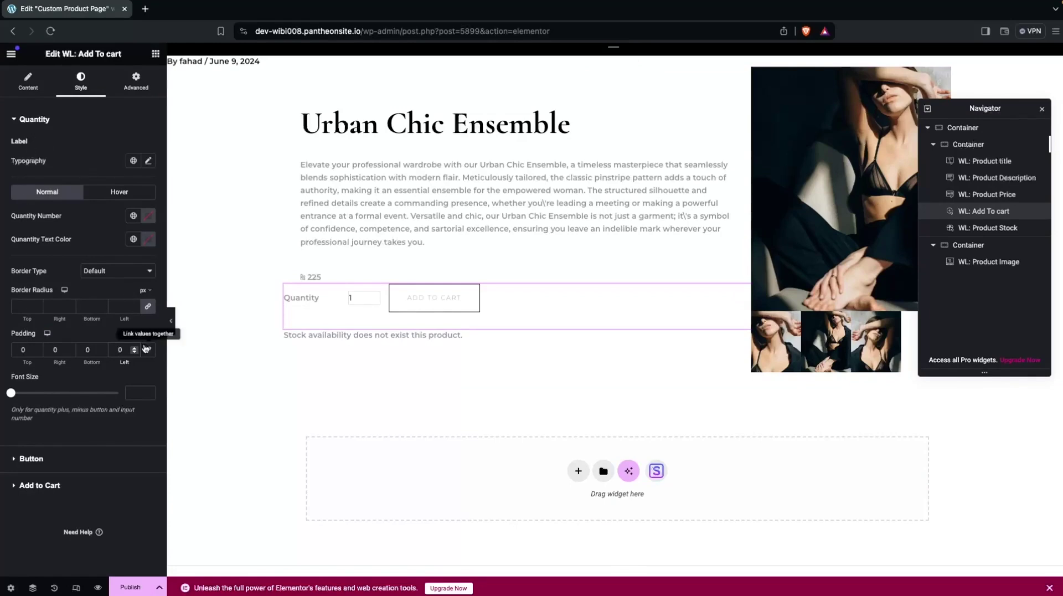
{"action": "left_click", "coordinate": [117, 349]}
{"action": "type", "text": "3"}
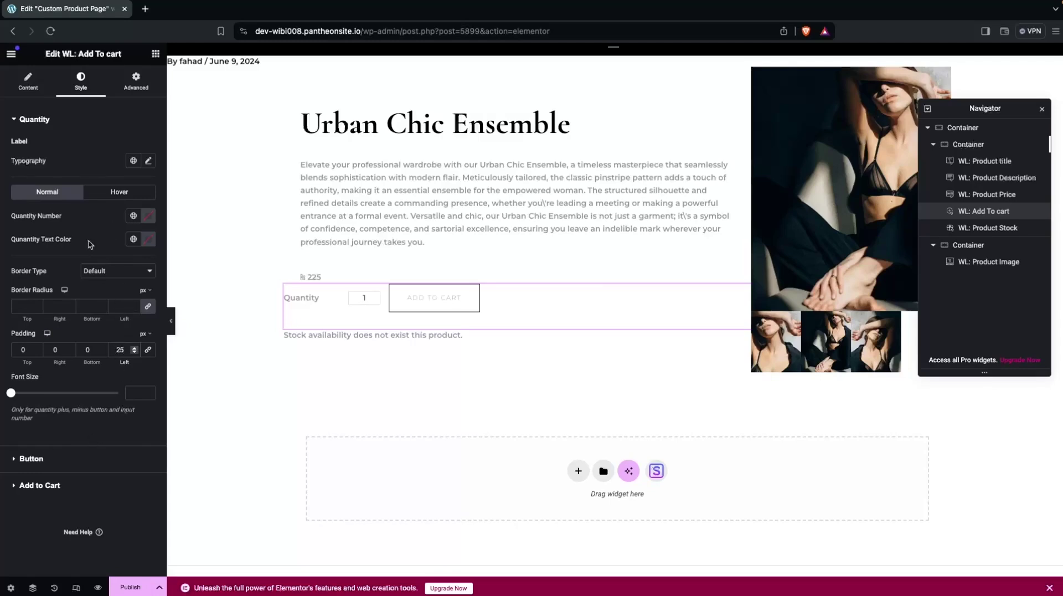
- Unlink the WL: Add To cart widget's outer margins and set top to 20 px, left to 30 px, right and bottom to 0
{"action": "left_click", "coordinate": [135, 80]}
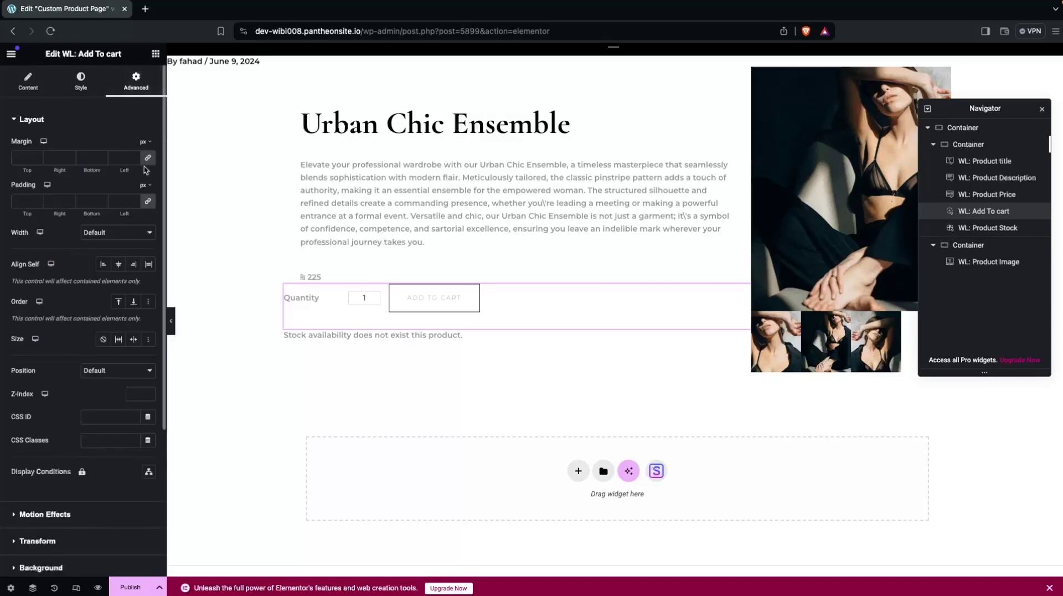
{"action": "left_click", "coordinate": [148, 159]}
{"action": "double_click", "coordinate": [120, 158]}
{"action": "type", "text": "30"}
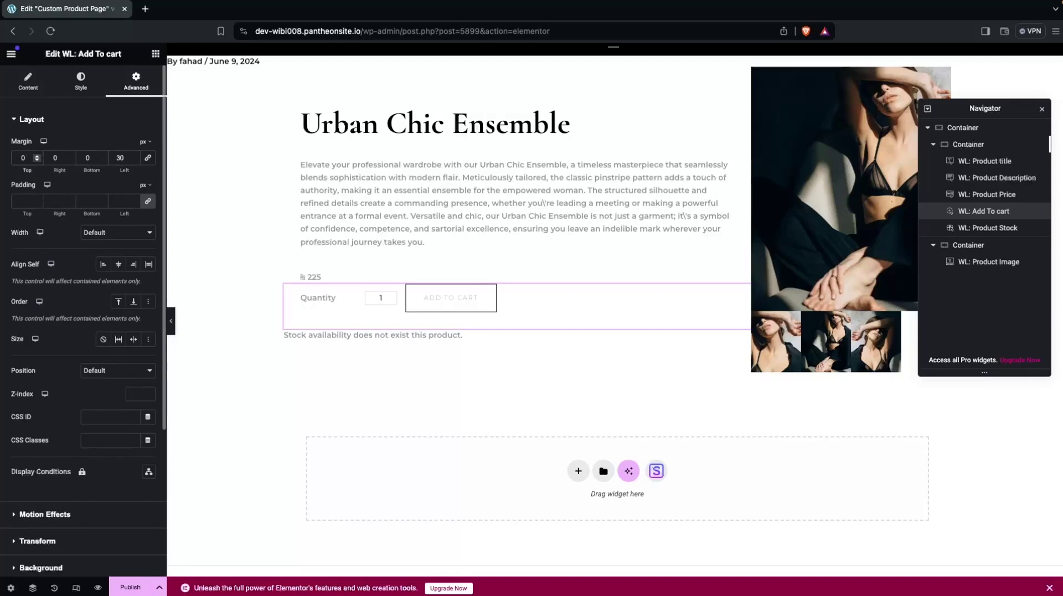
{"action": "double_click", "coordinate": [23, 158]}
{"action": "type", "text": "20"}
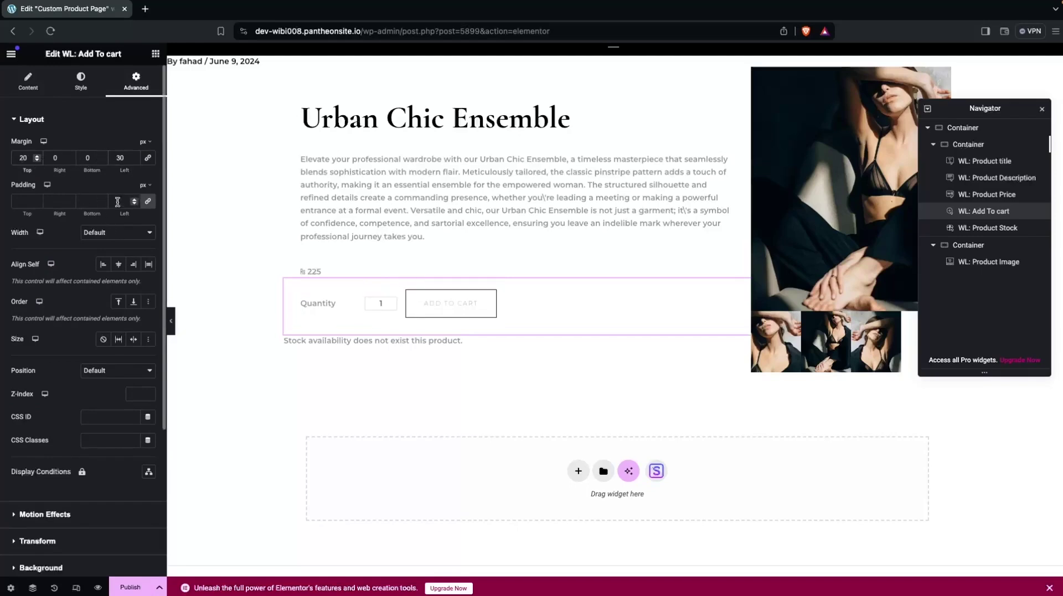
- Set the WL: Product Stock widget's margins to 30 px left and 0 on the other sides
{"action": "left_click", "coordinate": [320, 340]}
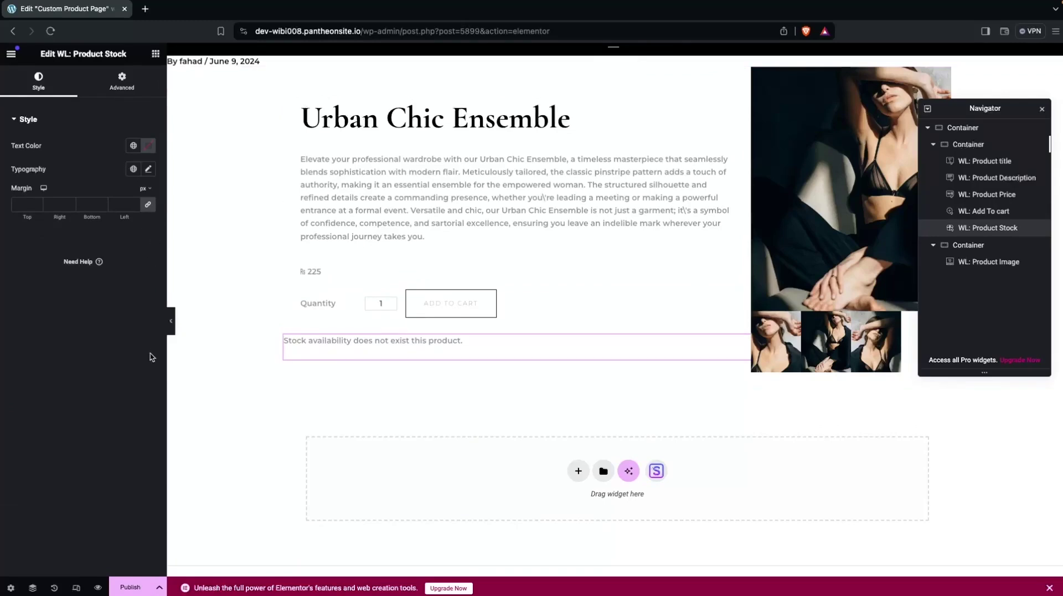
{"action": "left_click", "coordinate": [125, 89]}
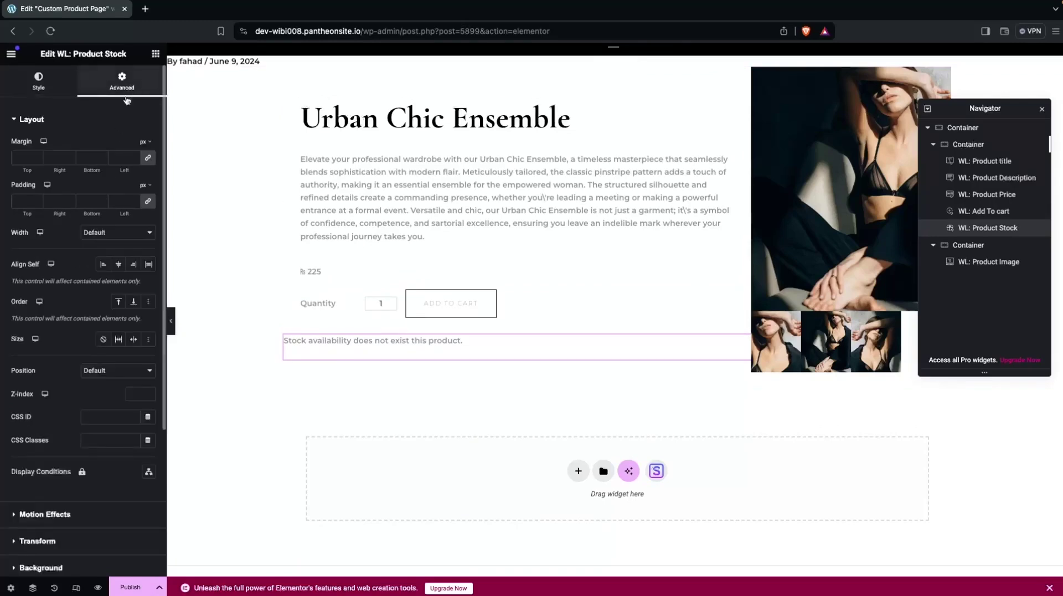
{"action": "left_click", "coordinate": [117, 158]}
{"action": "type", "text": "30"}
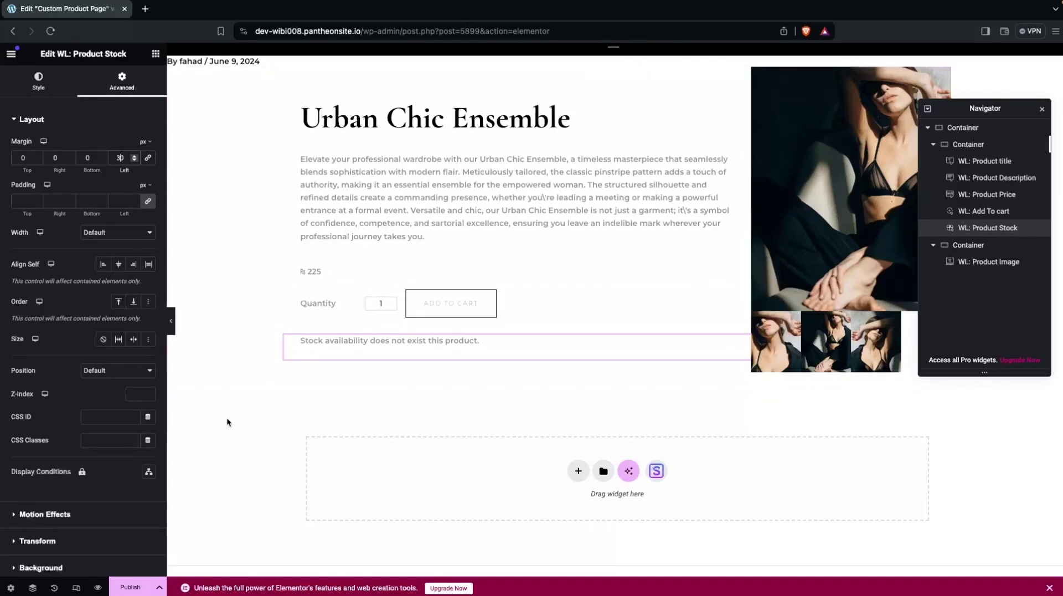
- Find the WL: Related Product widget and place it in the empty drop area below the product details section
{"action": "scroll", "coordinate": [384, 406], "scroll_direction": "down", "scroll_amount": 2}
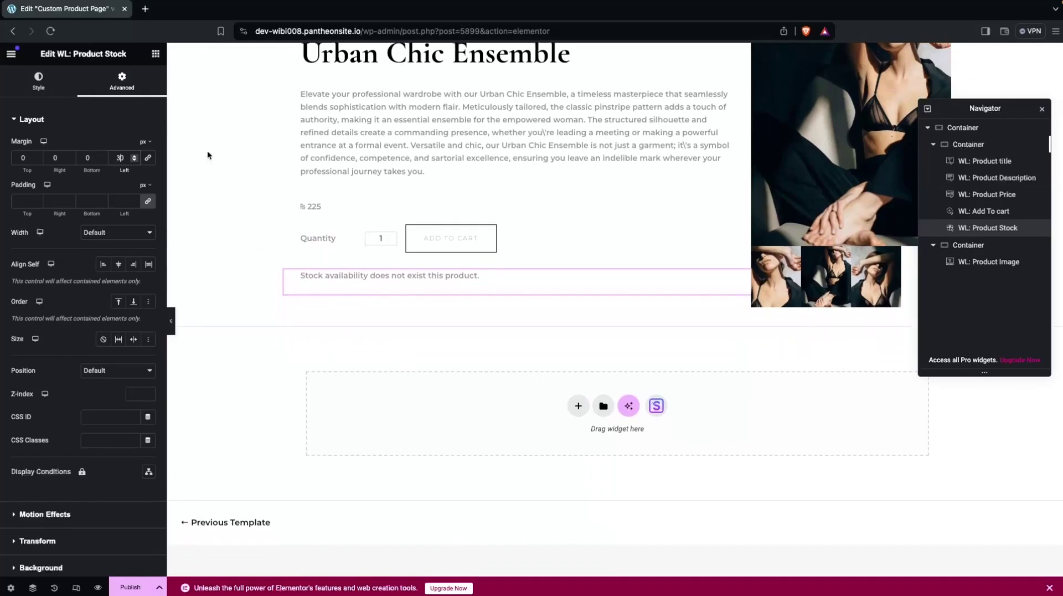
{"action": "left_click", "coordinate": [156, 53]}
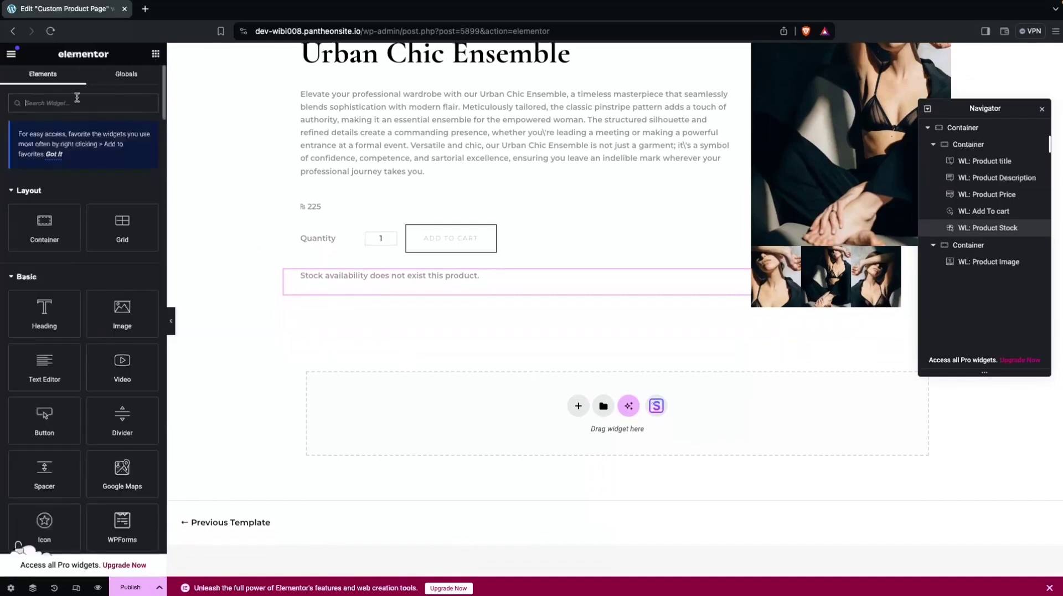
{"action": "type", "text": "relat"}
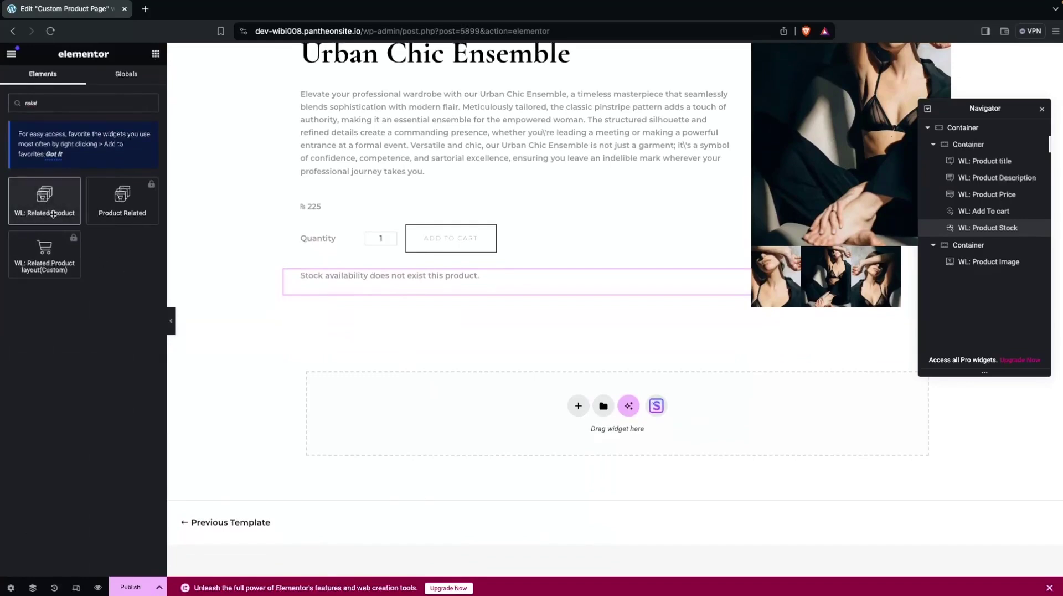
{"action": "left_click_drag", "start_coordinate": [37, 203], "coordinate": [593, 434]}
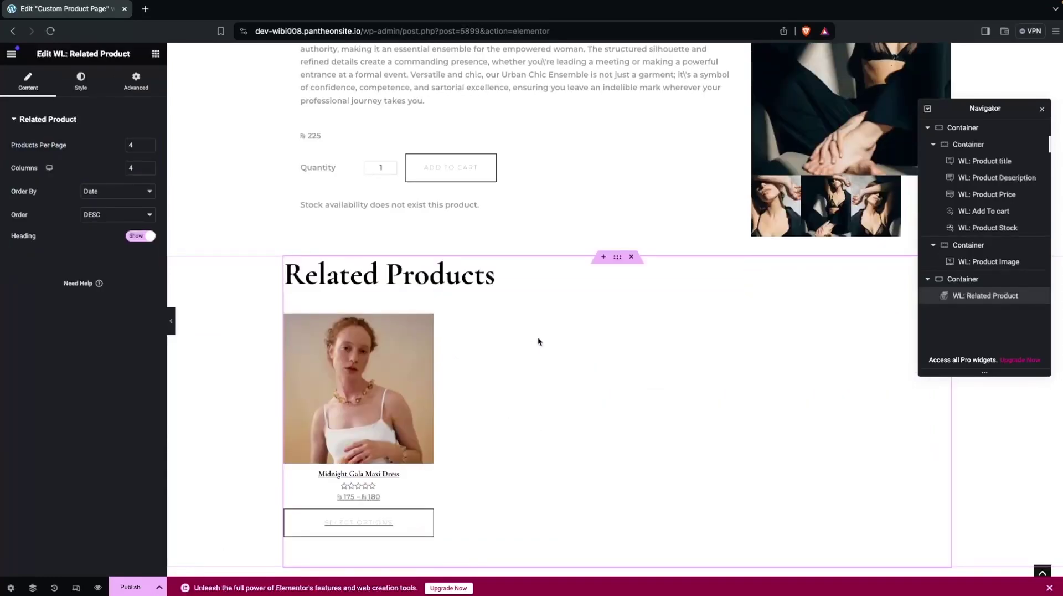
- Find the WL: Customer Review widget and place it beneath the related products in the same container
{"action": "scroll", "coordinate": [537, 336], "scroll_direction": "down", "scroll_amount": 4}
{"action": "left_click", "coordinate": [155, 53]}
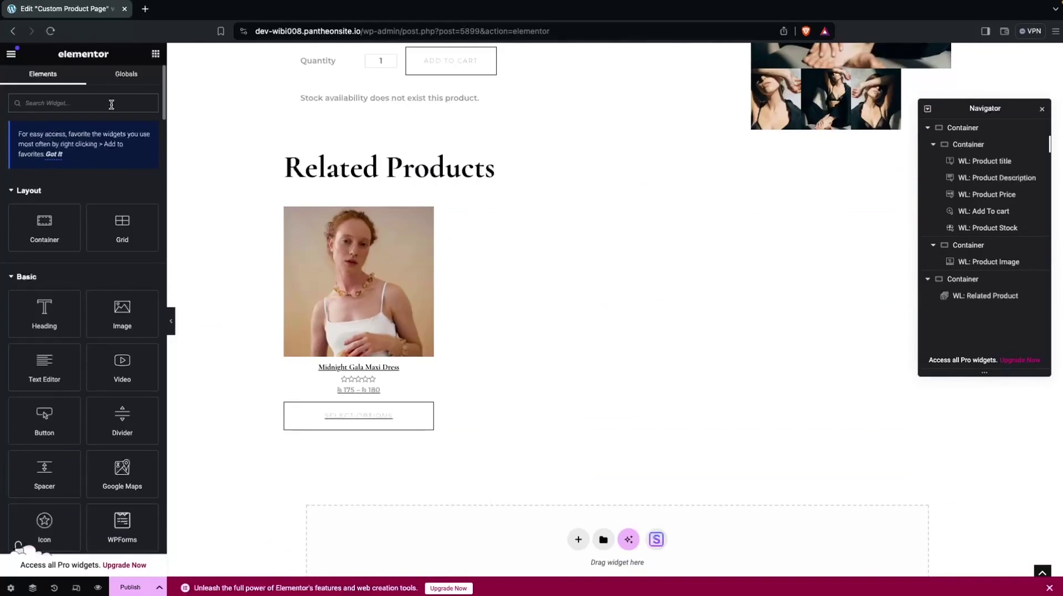
{"action": "type", "text": "reviews"}
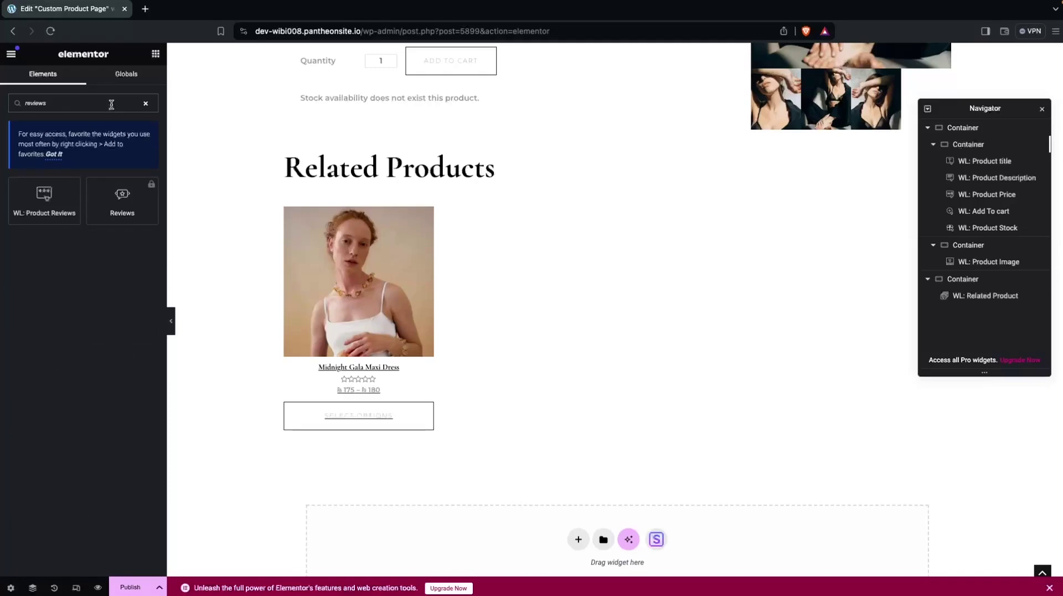
{"action": "key", "text": "BackSpace"}
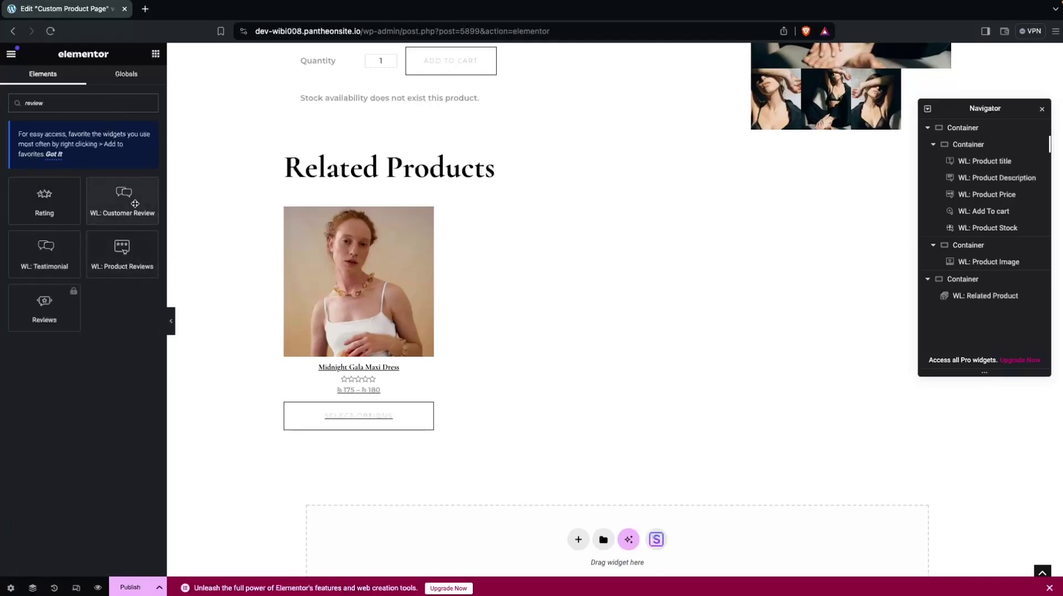
{"action": "left_click_drag", "start_coordinate": [134, 203], "coordinate": [449, 437]}
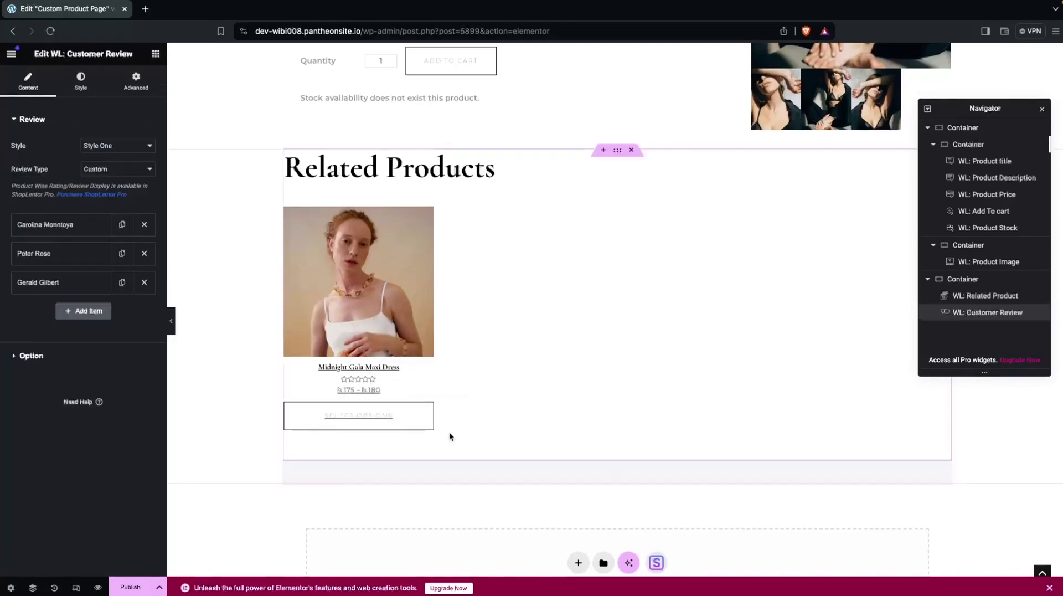
- Switch the WL: Customer Review widget to Style Two, keep the review type Custom, and publish the template
{"action": "scroll", "coordinate": [231, 453], "scroll_direction": "down", "scroll_amount": 5}
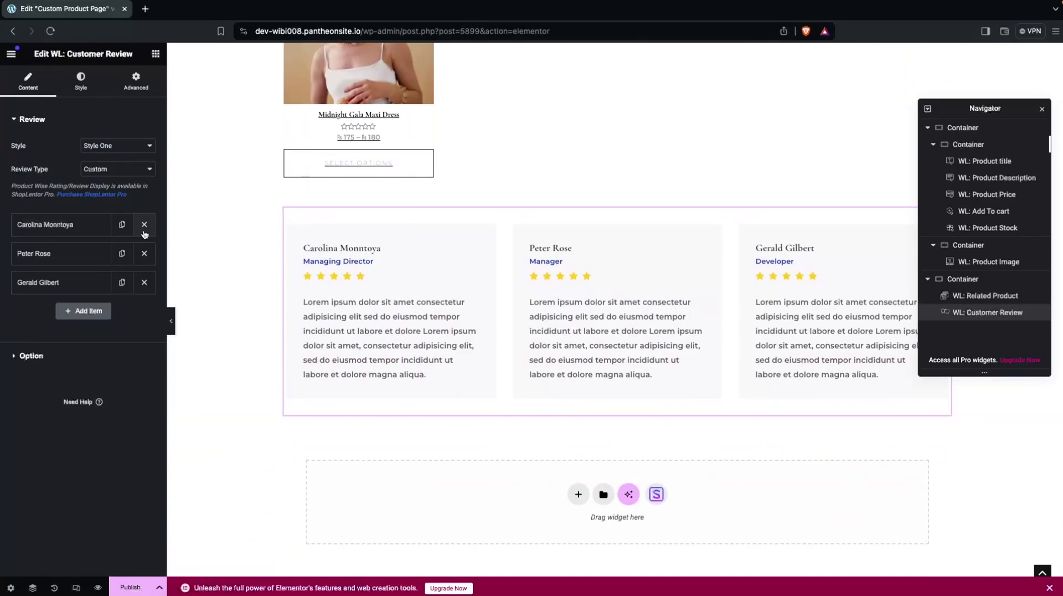
{"action": "left_click", "coordinate": [106, 147]}
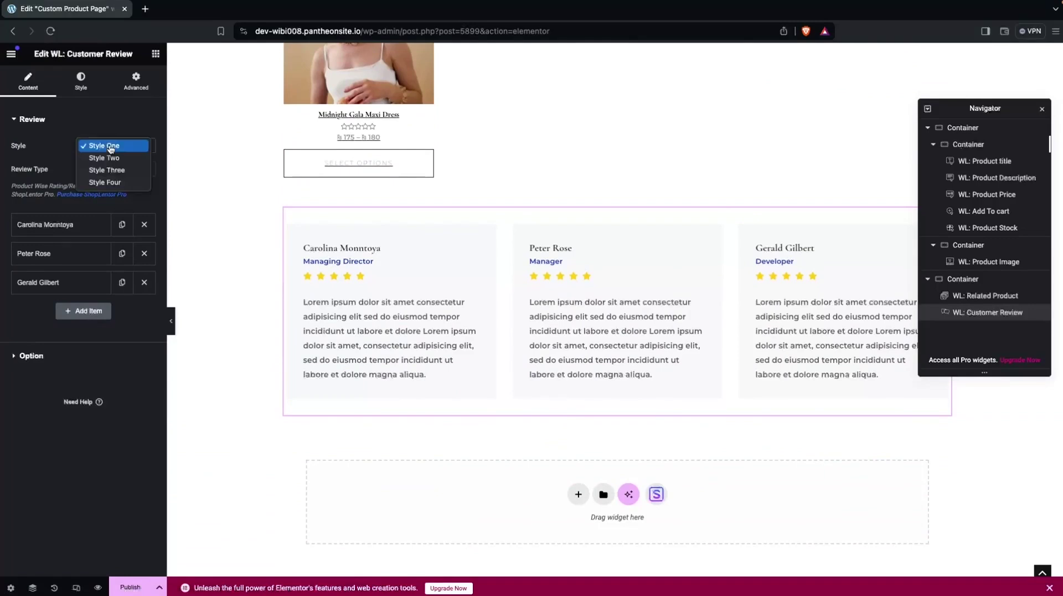
{"action": "left_click", "coordinate": [109, 158]}
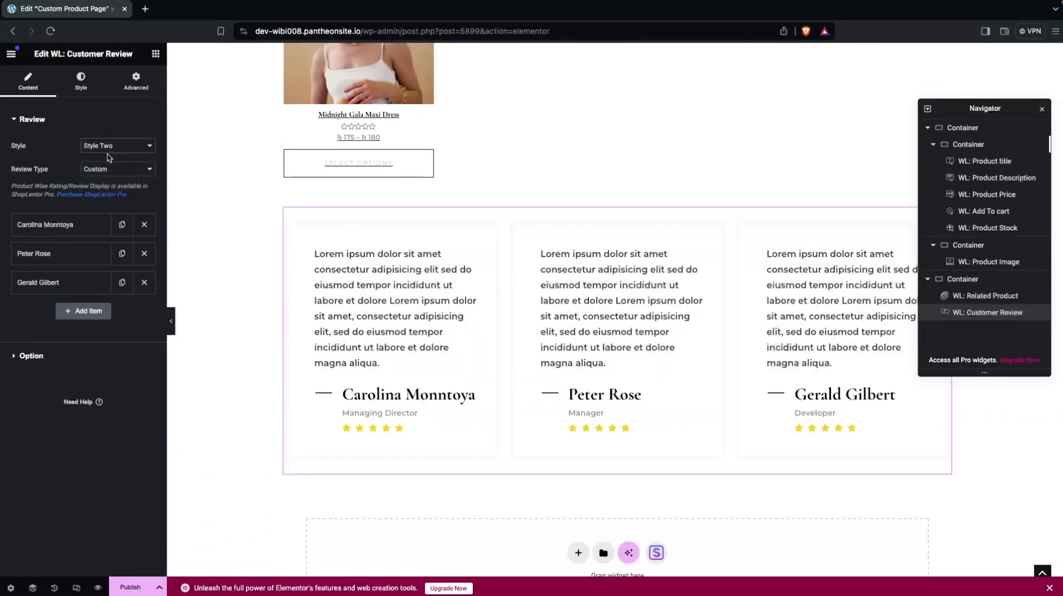
{"action": "left_click", "coordinate": [126, 175]}
{"action": "left_click", "coordinate": [125, 172]}
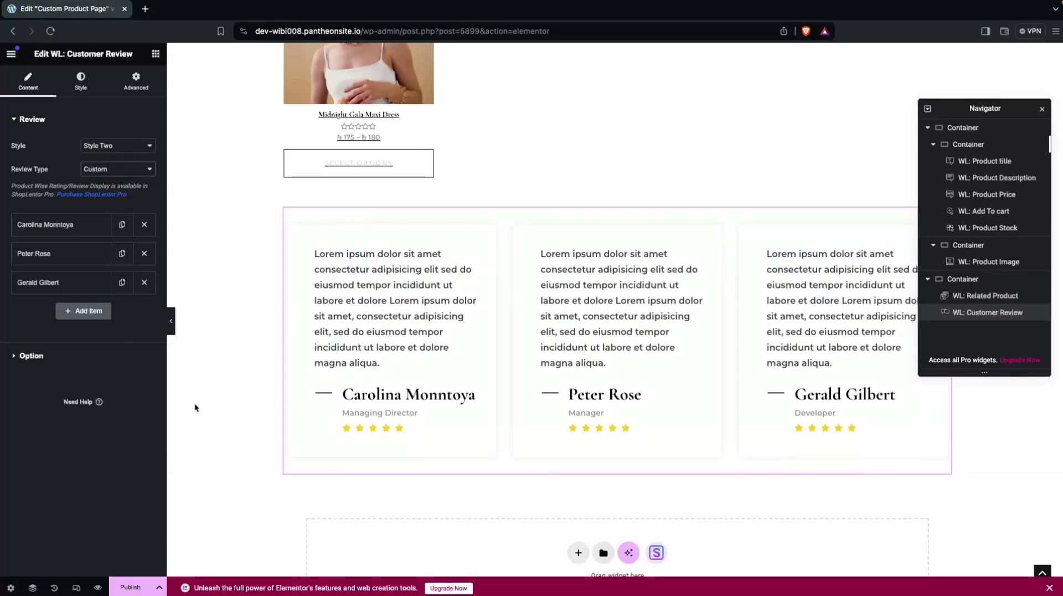
{"action": "left_click", "coordinate": [129, 588]}
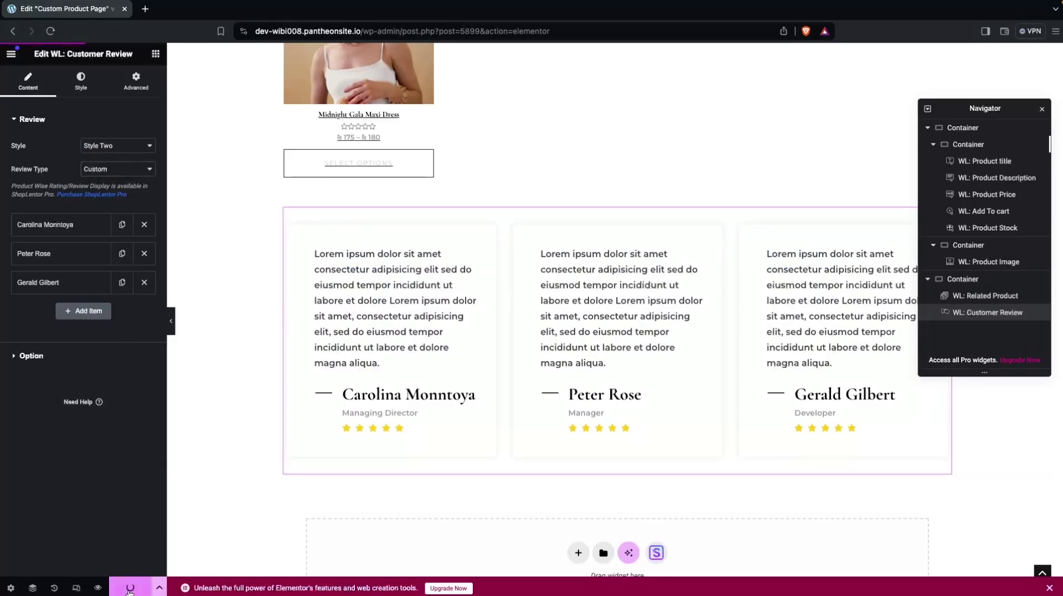
- Unlink the outer product container's padding and set top to 100 px with right, bottom and left at 0
{"action": "scroll", "coordinate": [194, 419], "scroll_direction": "up", "scroll_amount": 10}
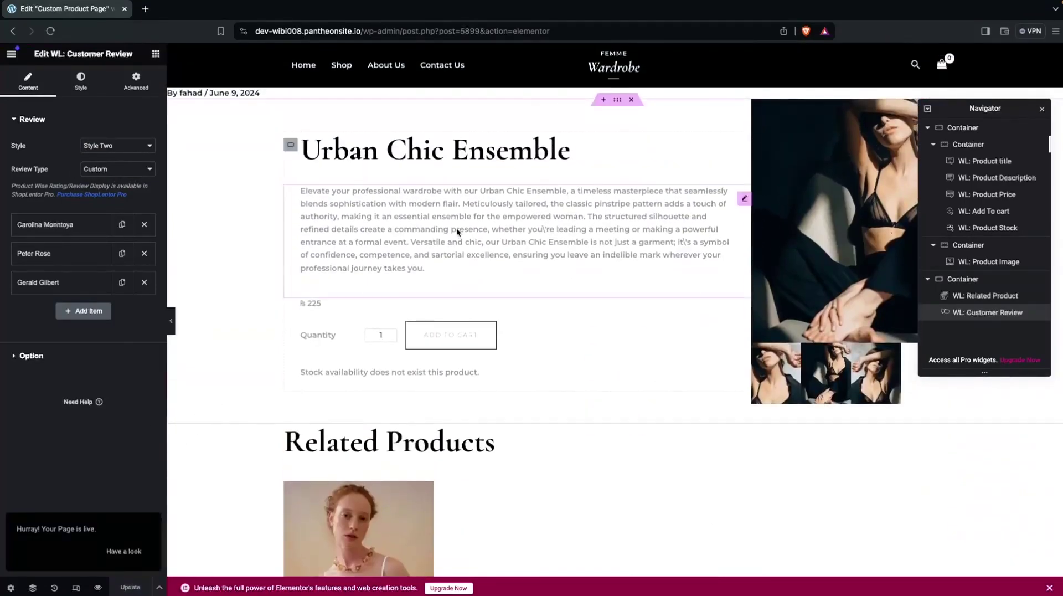
{"action": "left_click", "coordinate": [618, 100]}
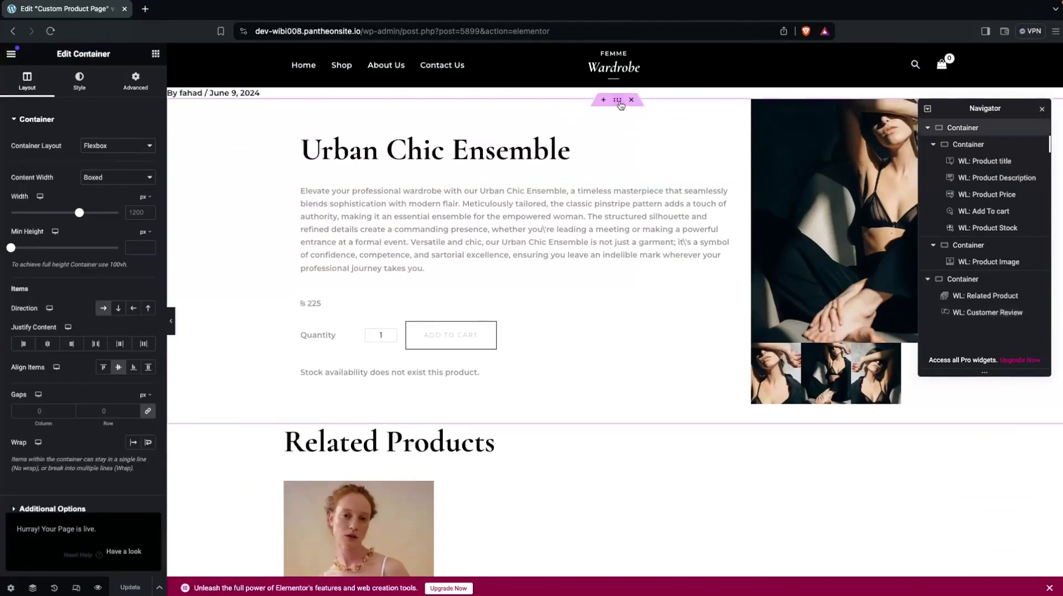
{"action": "left_click", "coordinate": [136, 81]}
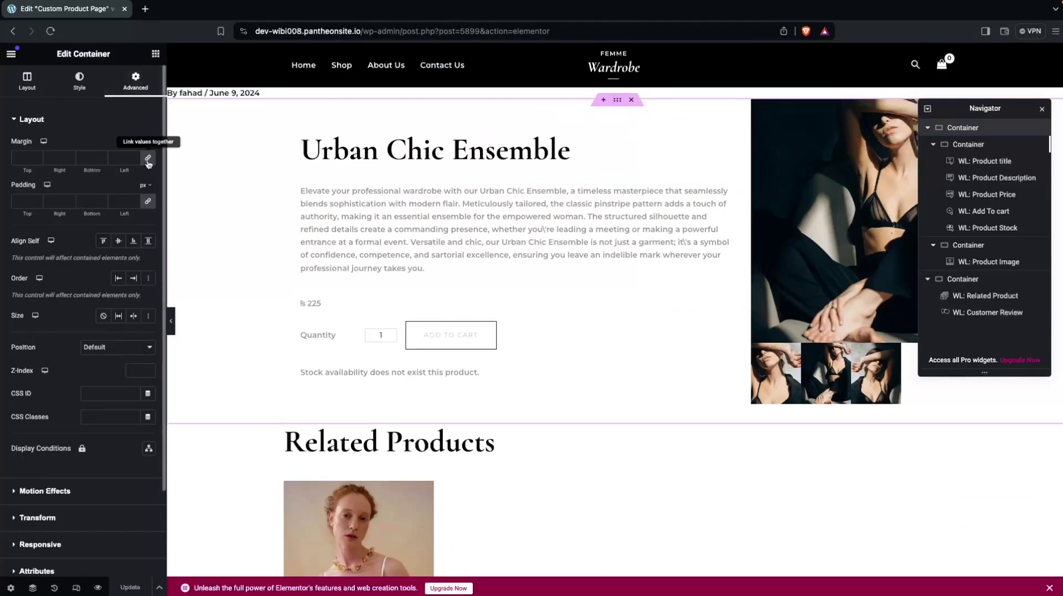
{"action": "left_click", "coordinate": [147, 201]}
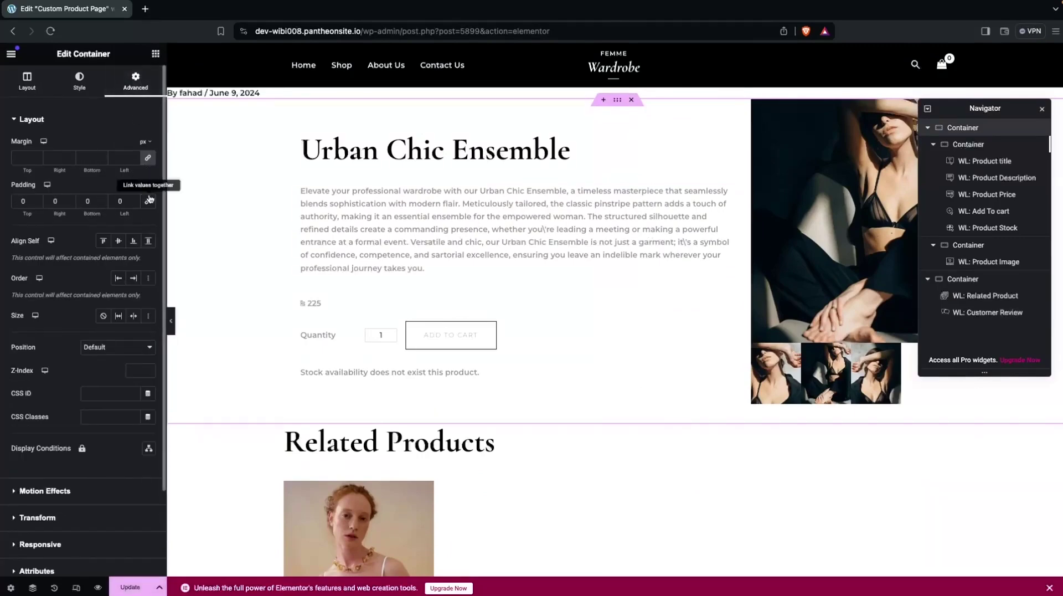
{"action": "left_click", "coordinate": [23, 201]}
{"action": "type", "text": "50"}
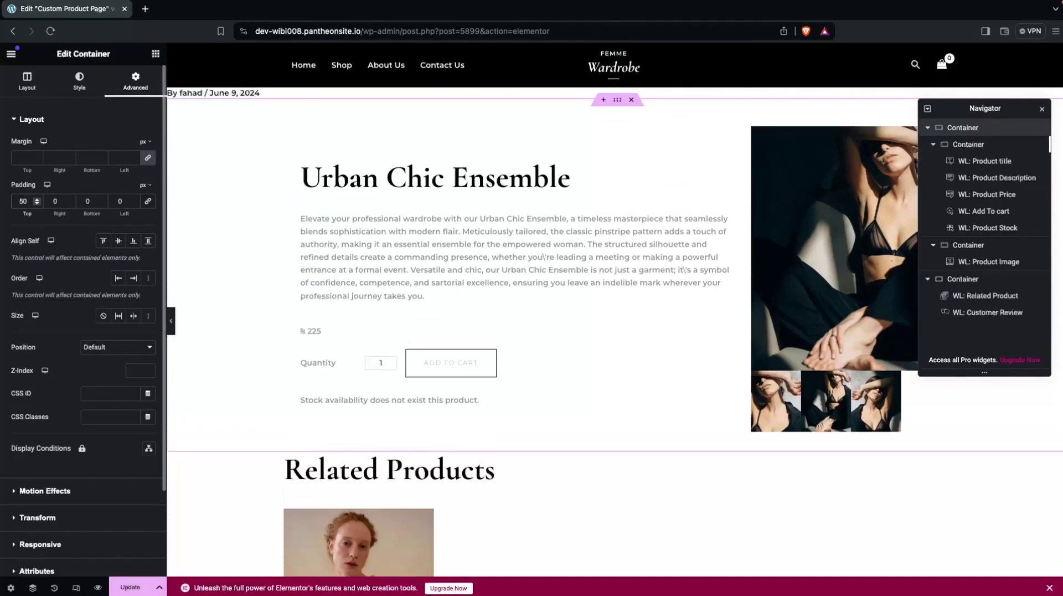
{"action": "type", "text": "1"}
{"action": "key", "text": "Delete"}
{"action": "type", "text": "00"}
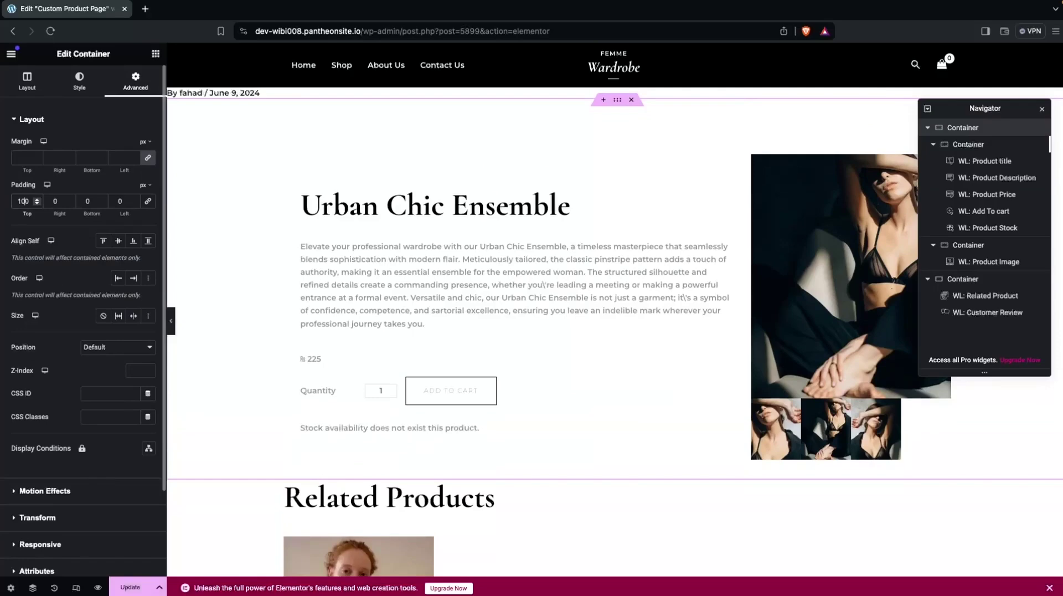
- Insert a Heading widget above the related products and title it "Hot-Selling Products"
{"action": "left_click", "coordinate": [156, 53]}
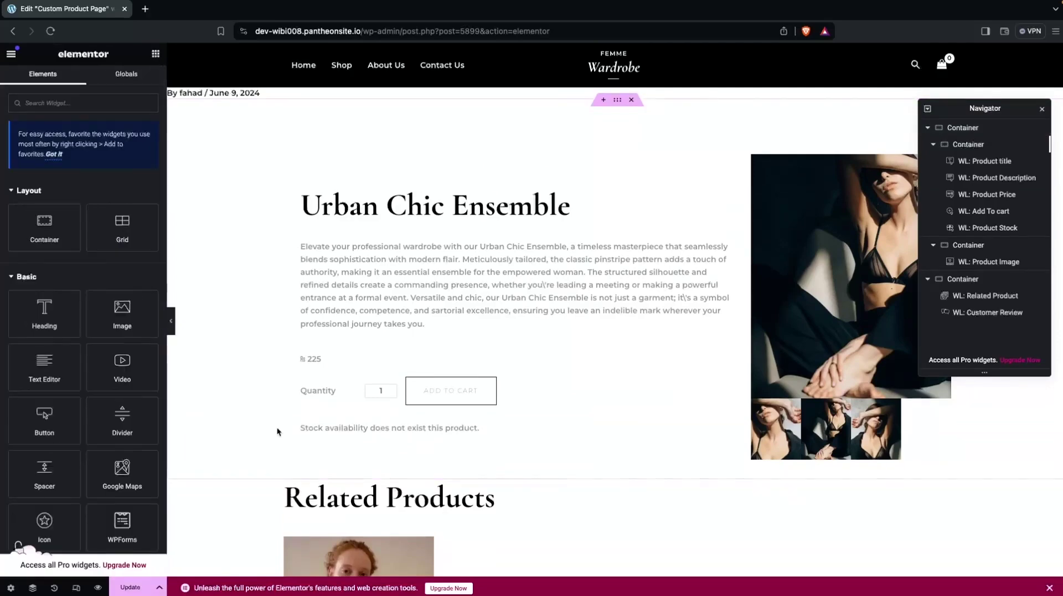
{"action": "left_click", "coordinate": [96, 109]}
{"action": "type", "text": "head"}
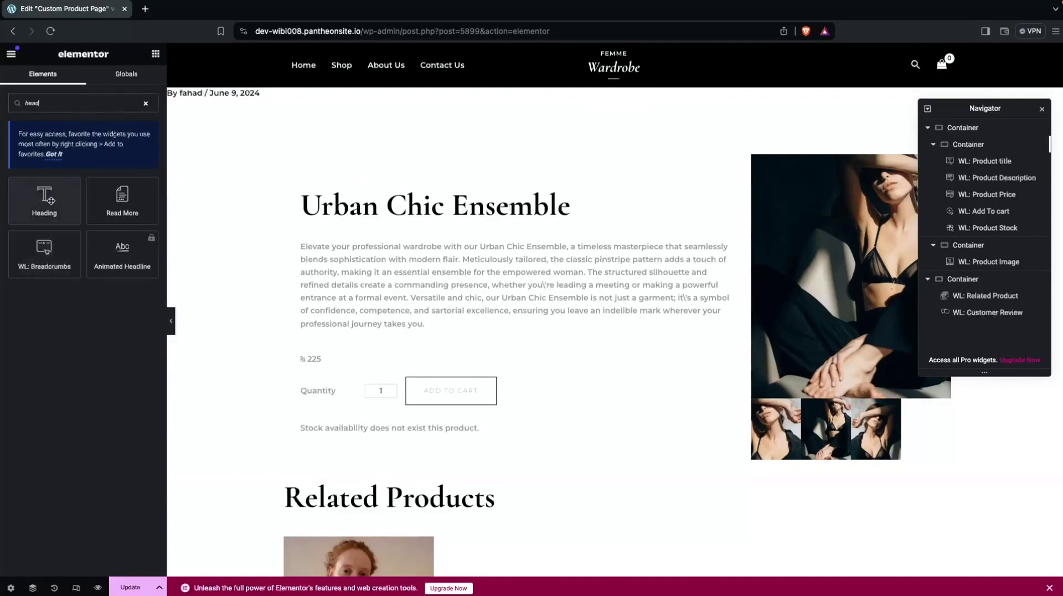
{"action": "left_click_drag", "start_coordinate": [45, 199], "coordinate": [332, 490]}
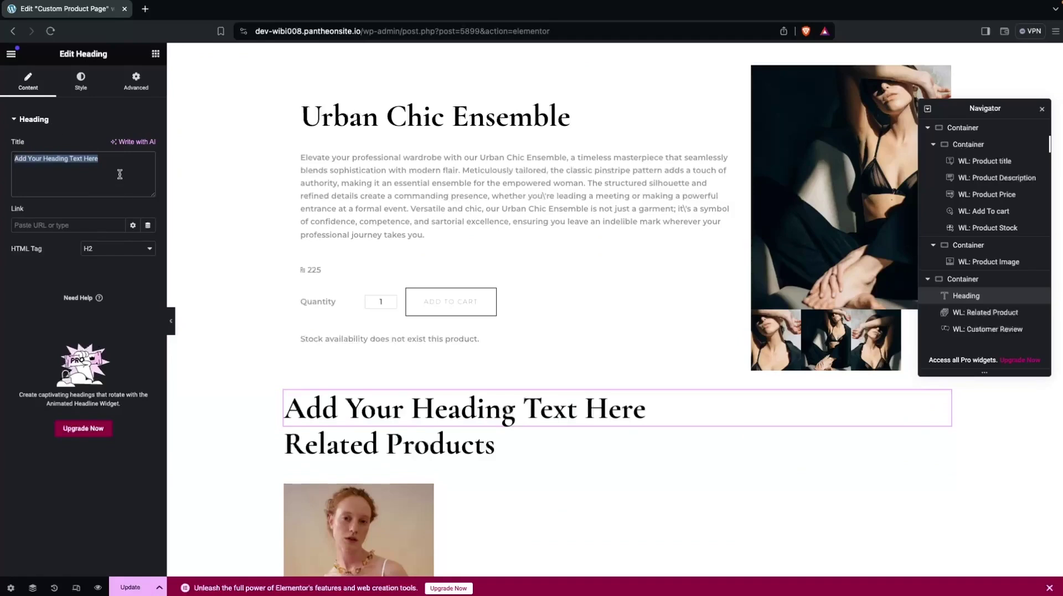
{"action": "type", "text": "Hot"}
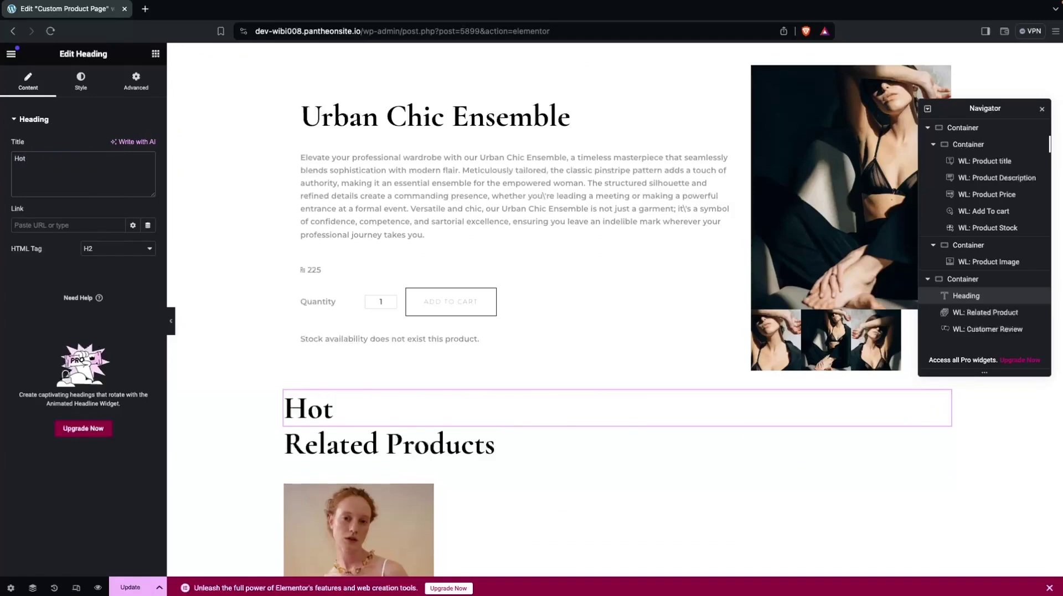
{"action": "type", "text": "-Selling Products"}
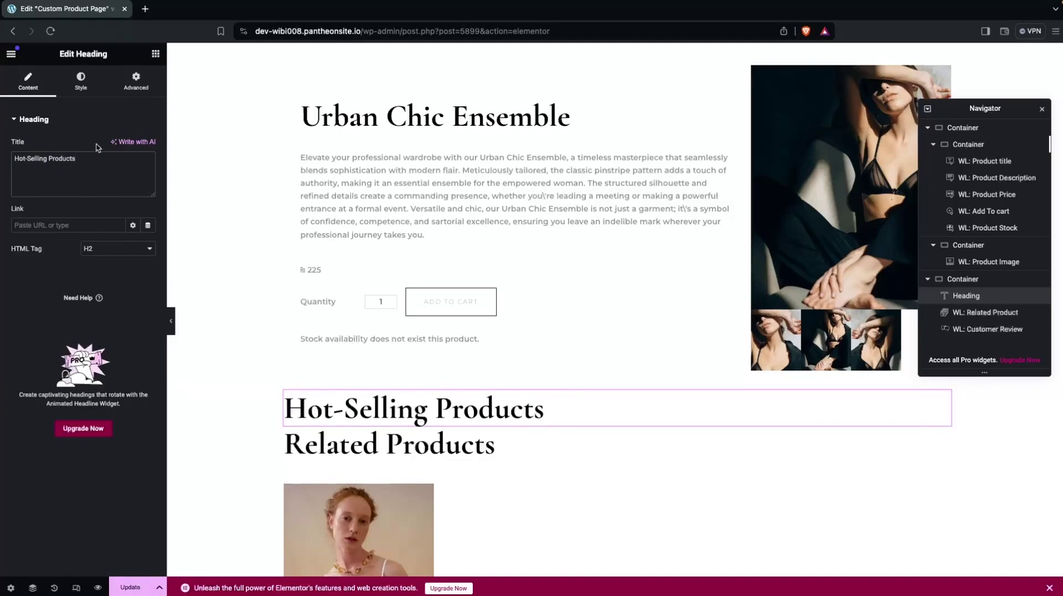
- Find the WL: Product Tab widget and place it between the Hot-Selling Products heading and the related products
{"action": "left_click", "coordinate": [156, 55]}
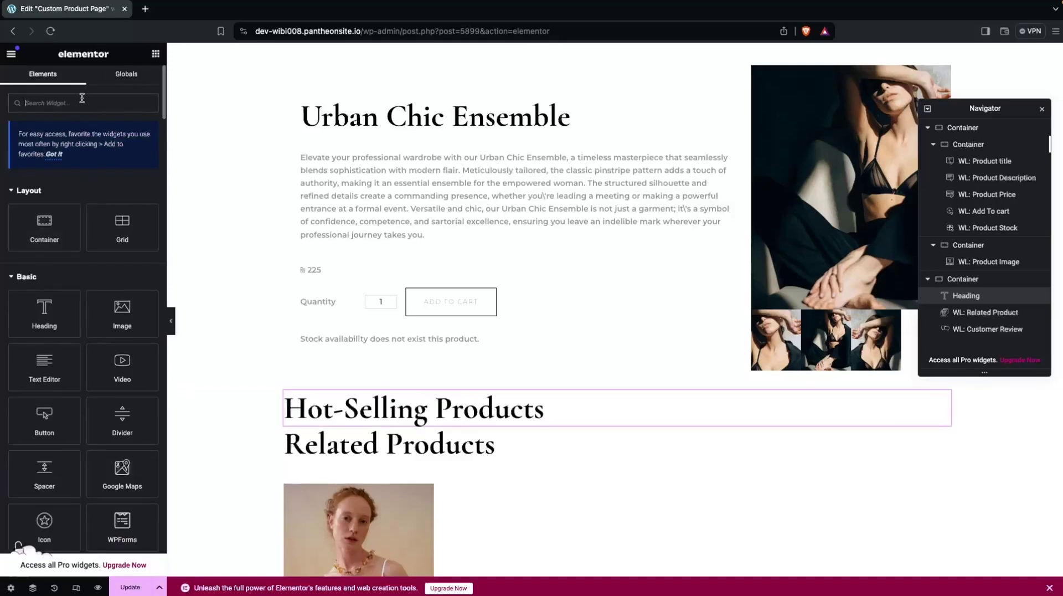
{"action": "type", "text": "produ"}
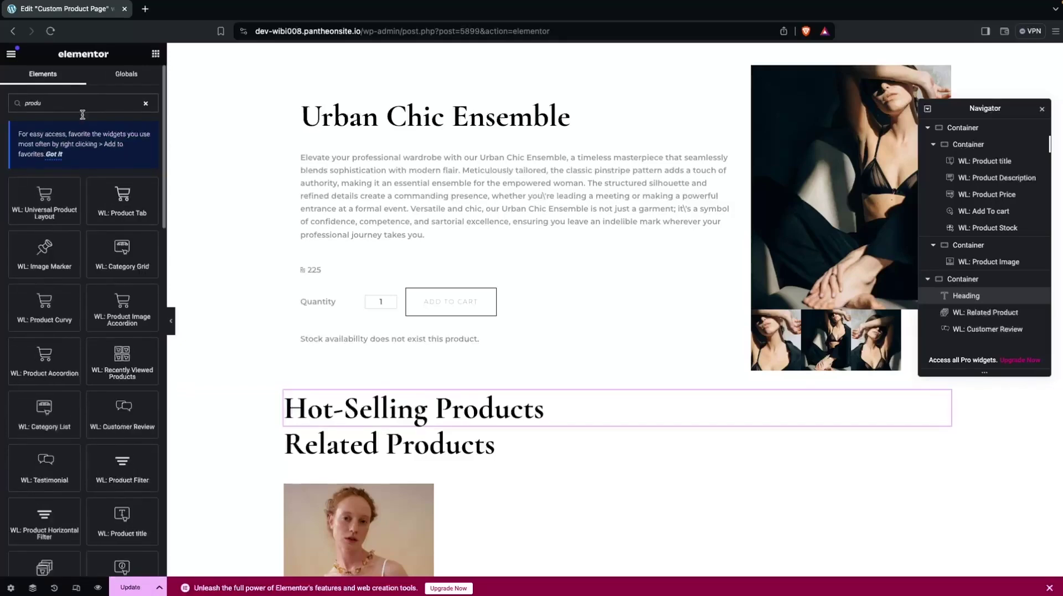
{"action": "left_click_drag", "start_coordinate": [110, 213], "coordinate": [403, 434]}
{"action": "scroll", "coordinate": [412, 454], "scroll_direction": "down", "scroll_amount": 3}
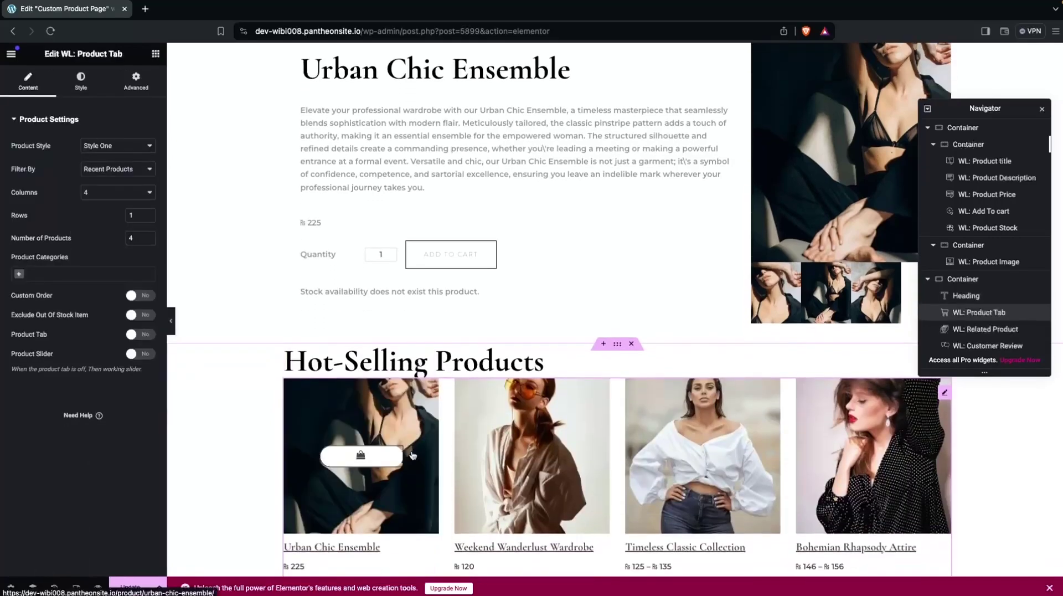
{"action": "scroll", "coordinate": [445, 480], "scroll_direction": "up", "scroll_amount": 3}
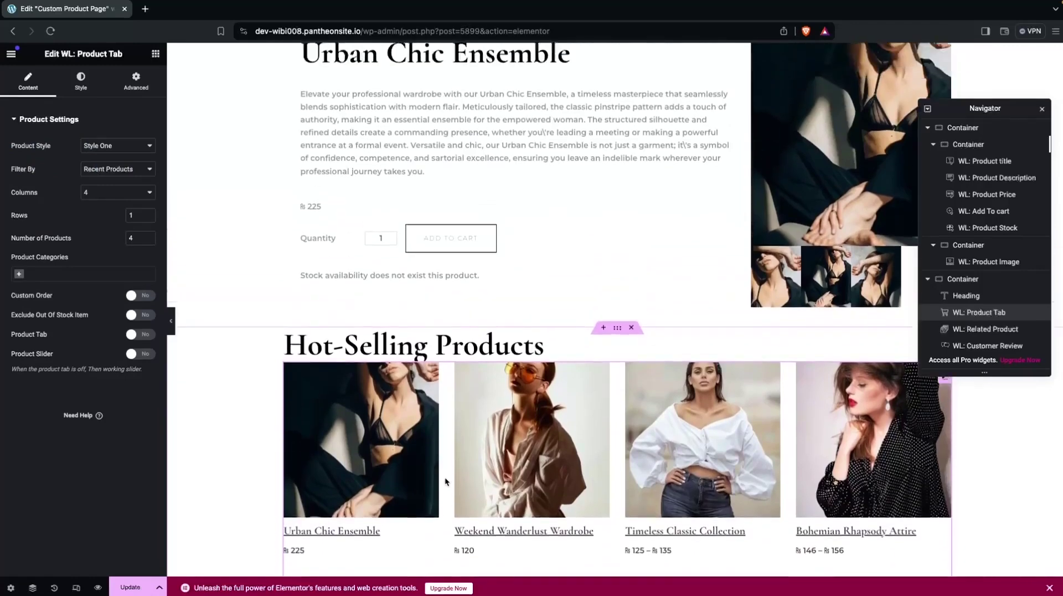
{"action": "scroll", "coordinate": [445, 480], "scroll_direction": "up", "scroll_amount": 1}
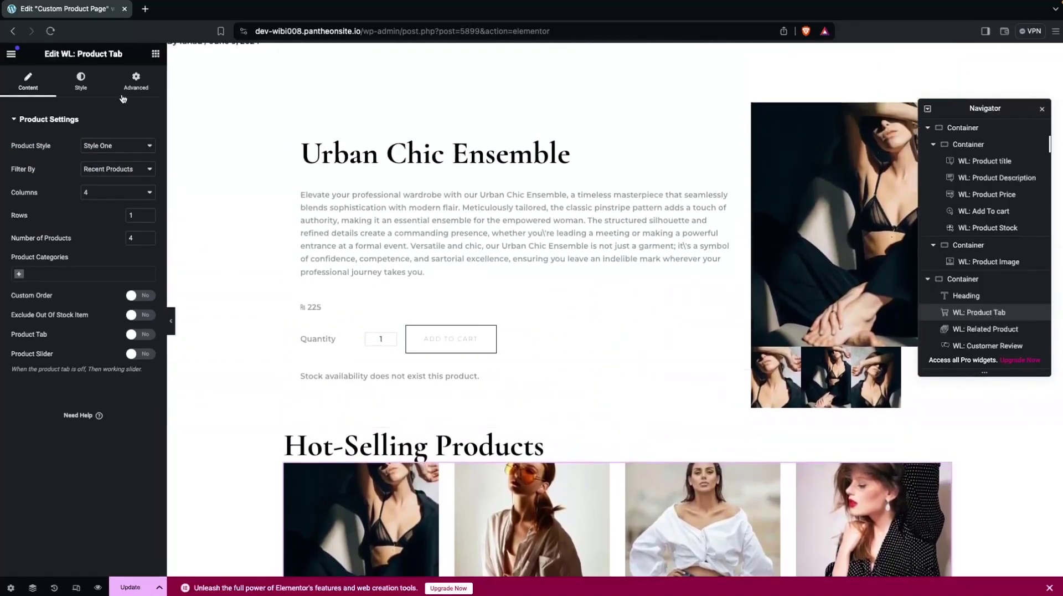
- Find the WL: Breadcrumbs widget and place it above the product title in the product details container
{"action": "left_click", "coordinate": [156, 54]}
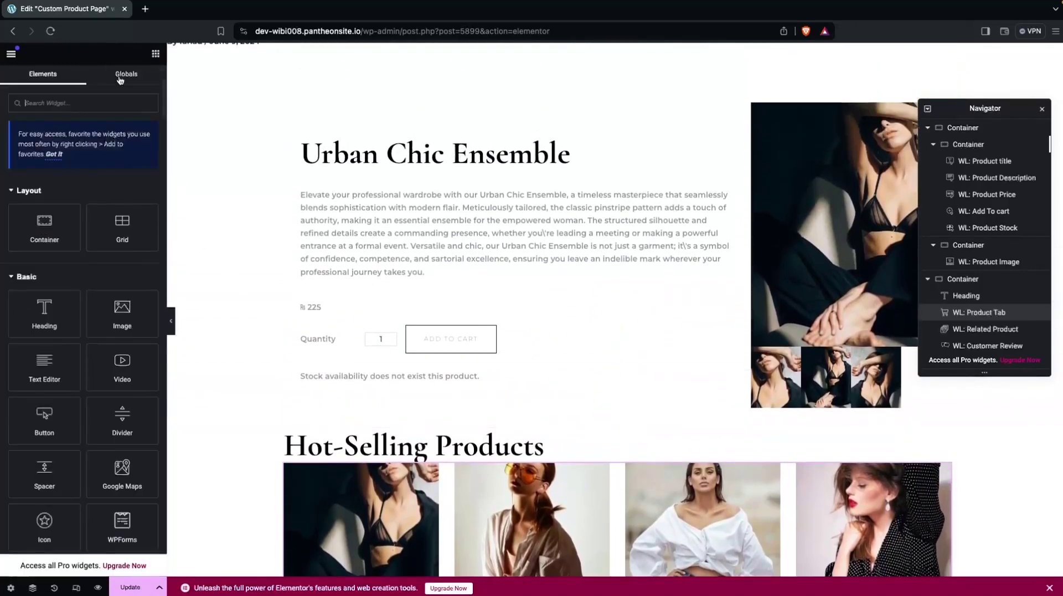
{"action": "type", "text": "brea"}
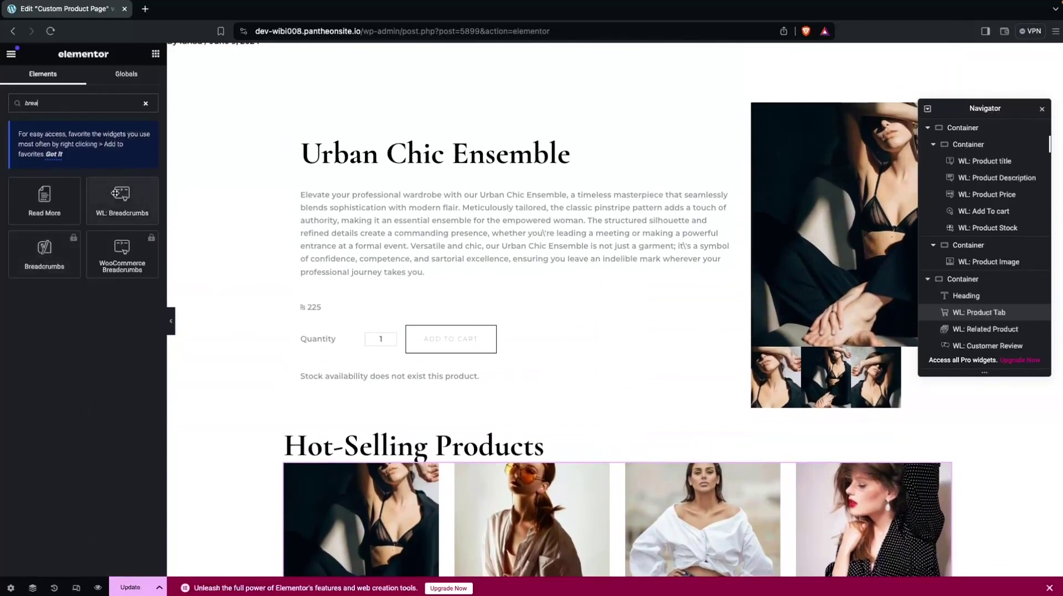
{"action": "left_click_drag", "start_coordinate": [114, 194], "coordinate": [384, 144]}
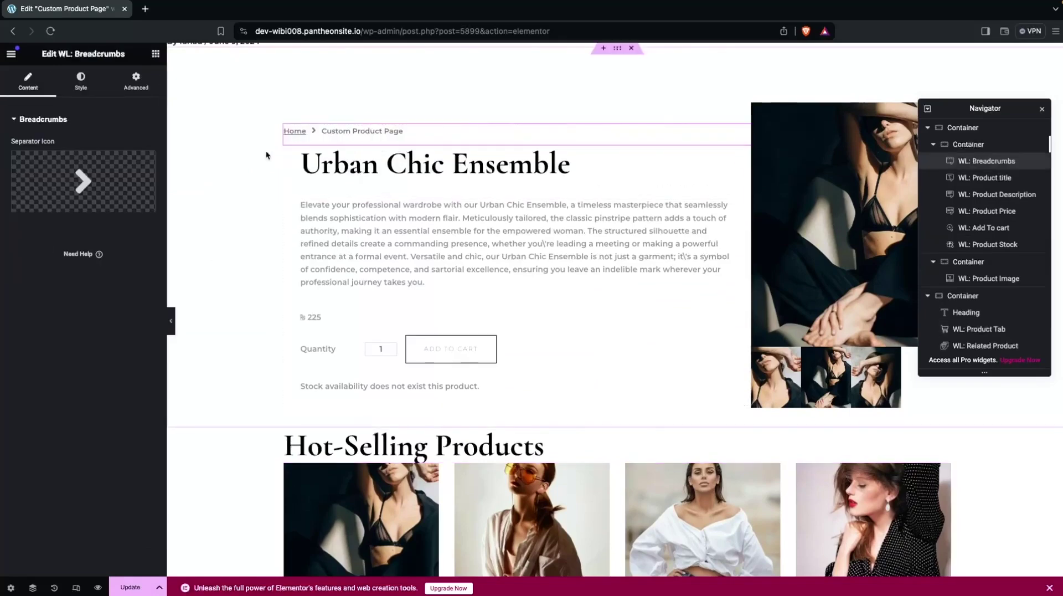
- Set the breadcrumbs widget's left margin to 30 px, keeping the other sides at 0
{"action": "left_click", "coordinate": [81, 80]}
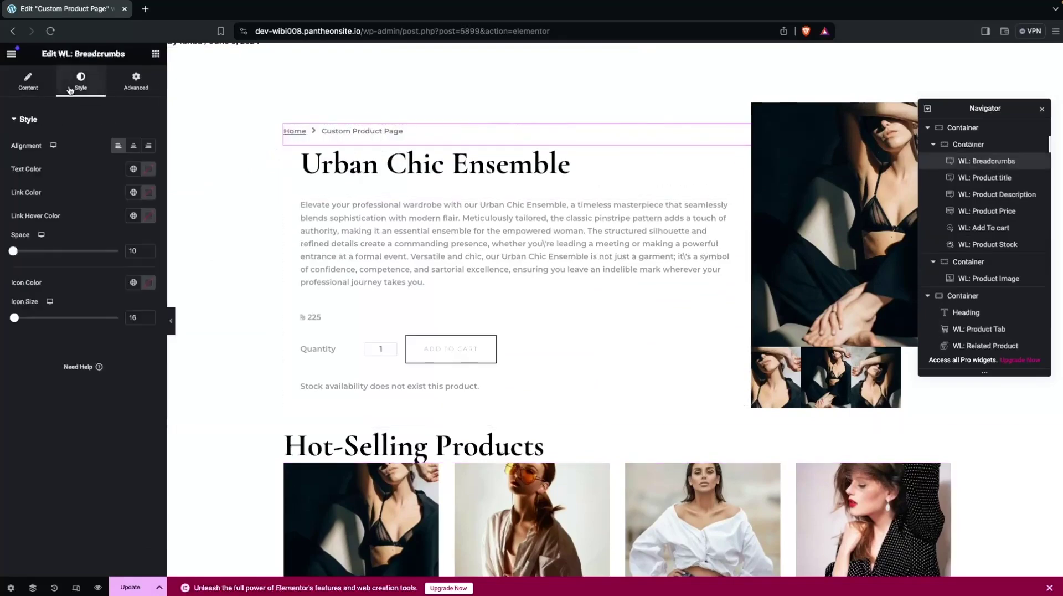
{"action": "left_click", "coordinate": [139, 86]}
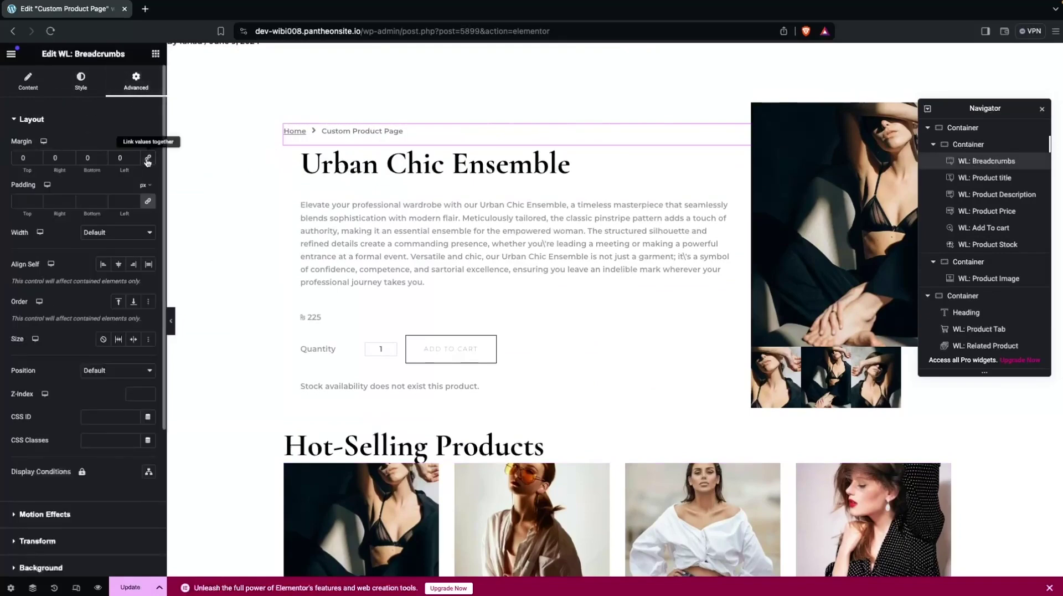
{"action": "double_click", "coordinate": [112, 162]}
{"action": "type", "text": "30"}
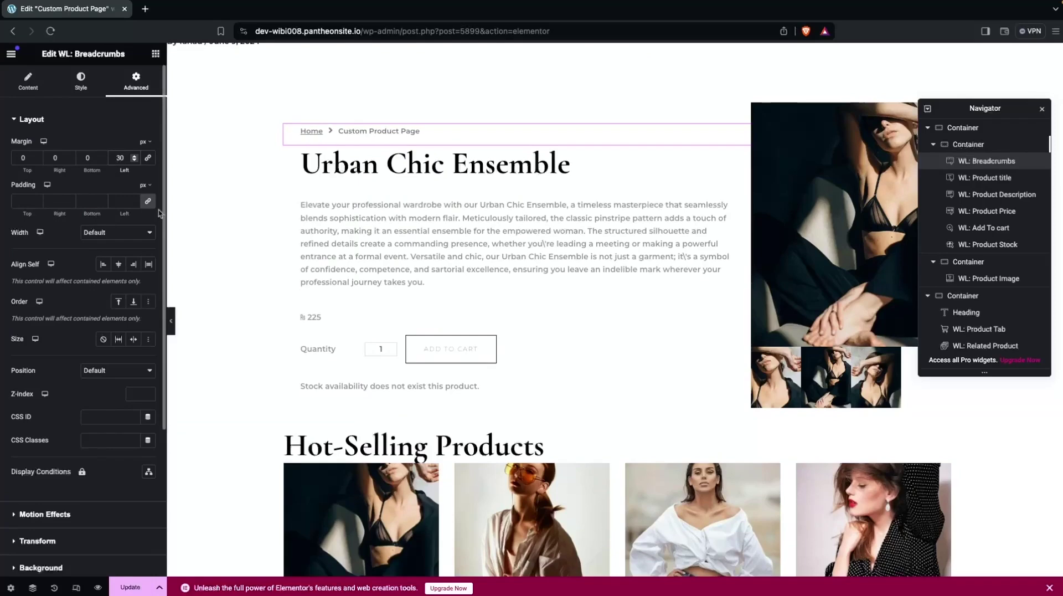
- Update the Custom Product Page template and exit the Elementor editor to the WordPress dashboard
{"action": "scroll", "coordinate": [231, 280], "scroll_direction": "down", "scroll_amount": 5}
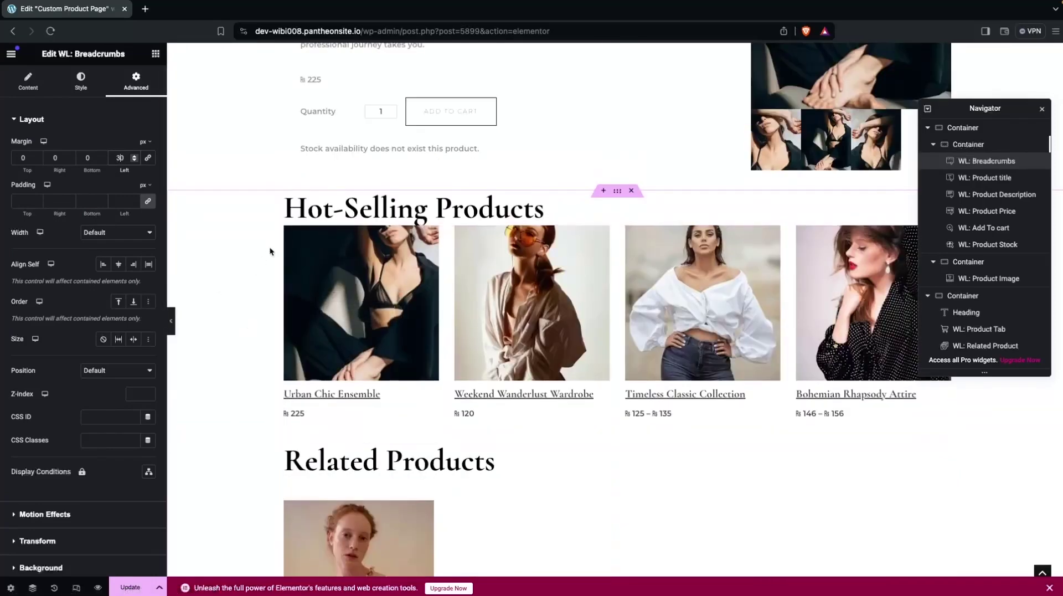
{"action": "left_click", "coordinate": [132, 588]}
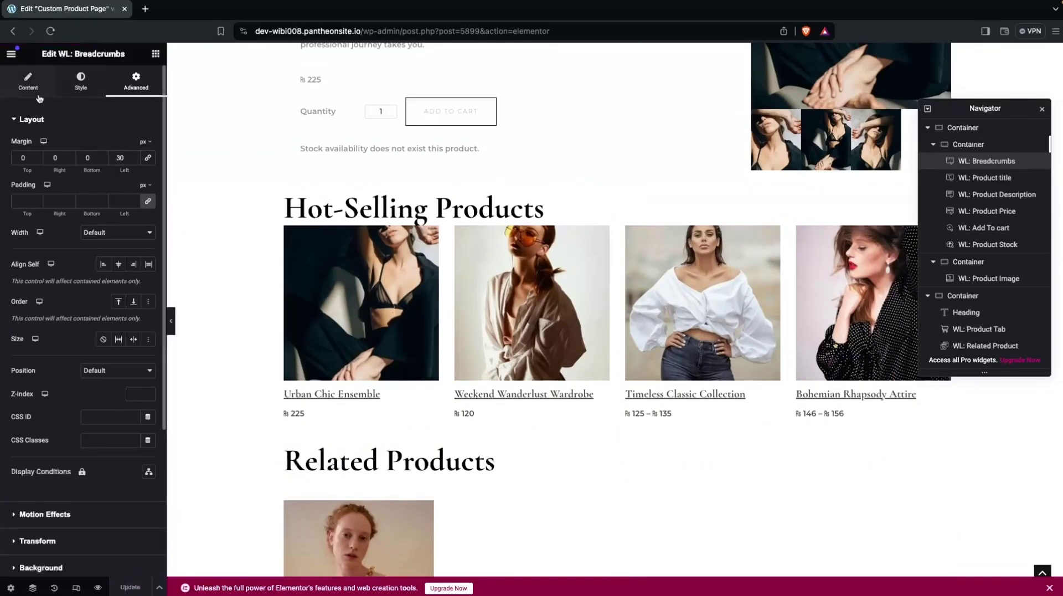
{"action": "left_click", "coordinate": [11, 53]}
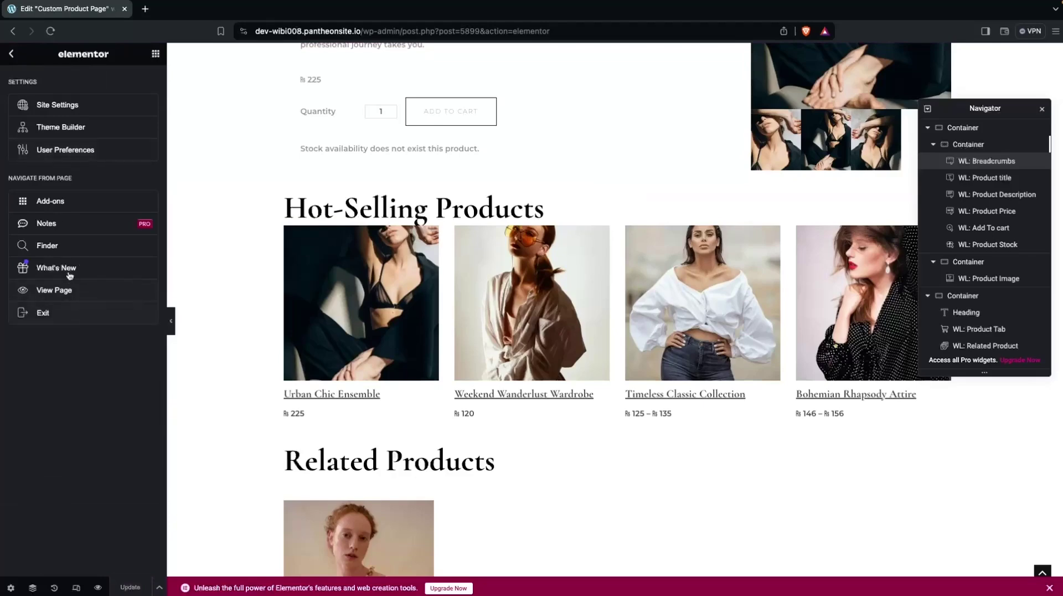
{"action": "left_click", "coordinate": [43, 312]}
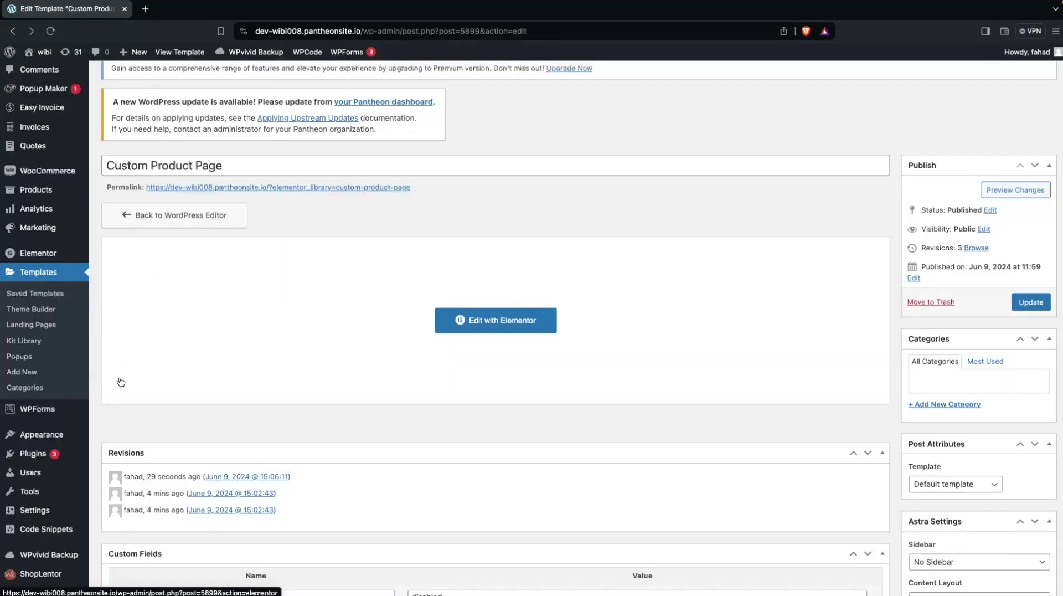
- In ShopLentor's WooCommerce template settings, assign Custom Product Page (page) as the Single Product Template and save the changes
{"action": "left_click", "coordinate": [42, 579]}
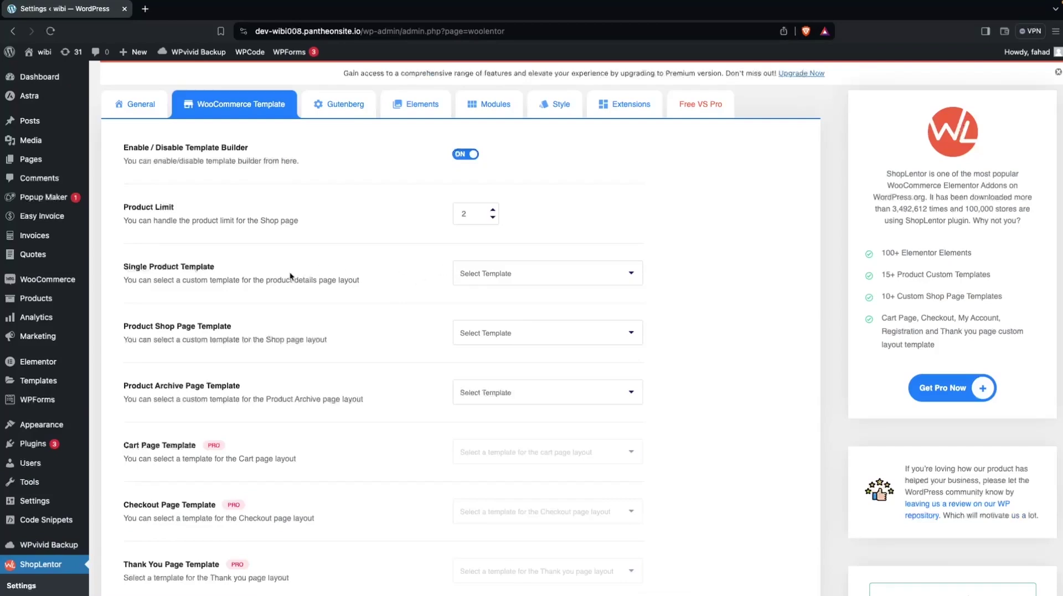
{"action": "left_click", "coordinate": [562, 269]}
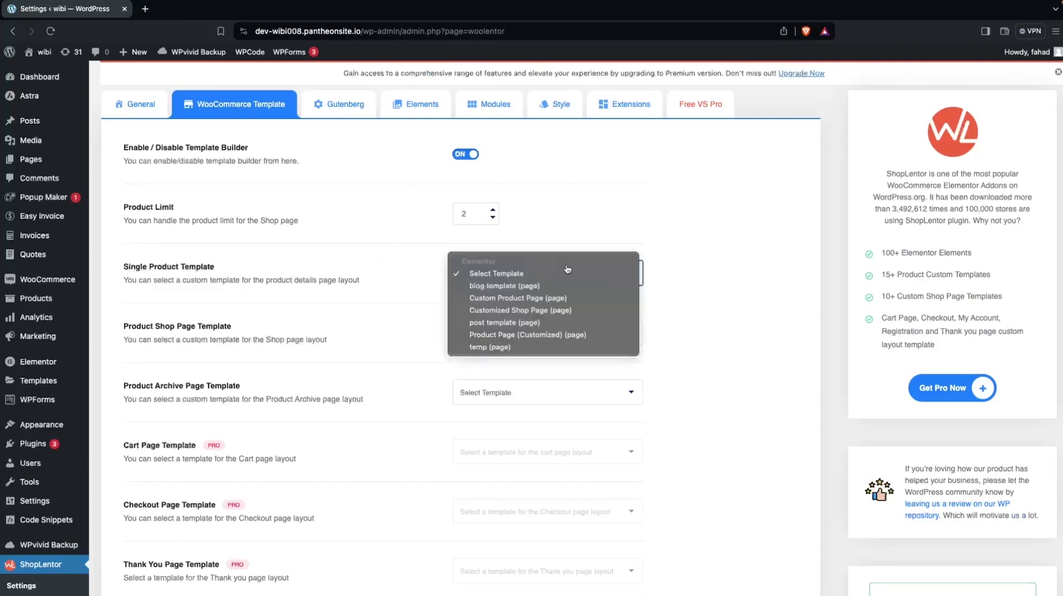
{"action": "left_click", "coordinate": [539, 298]}
{"action": "scroll", "coordinate": [541, 299], "scroll_direction": "down", "scroll_amount": 5}
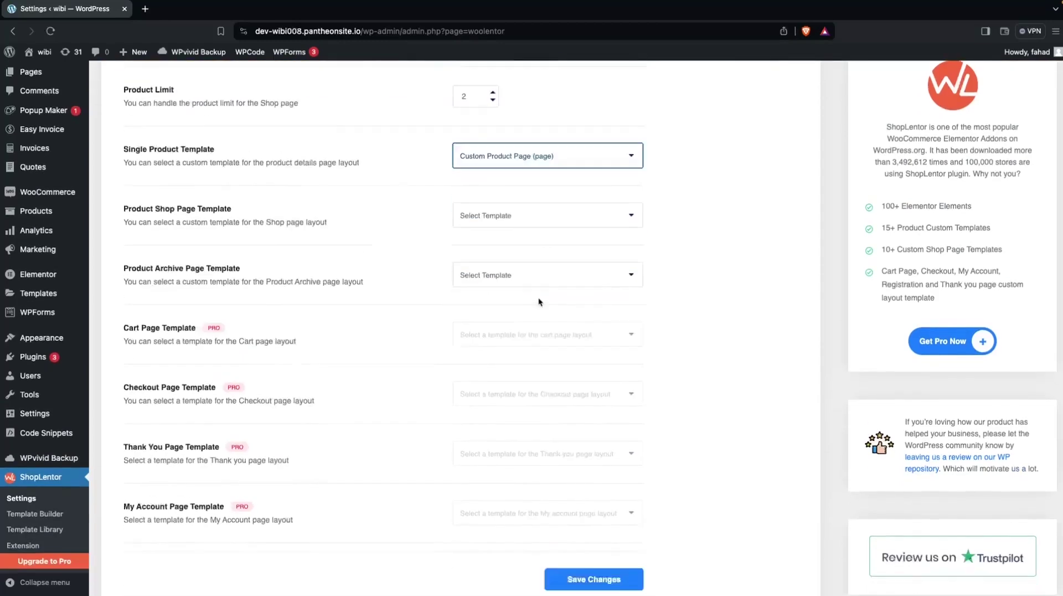
{"action": "left_click", "coordinate": [583, 530]}
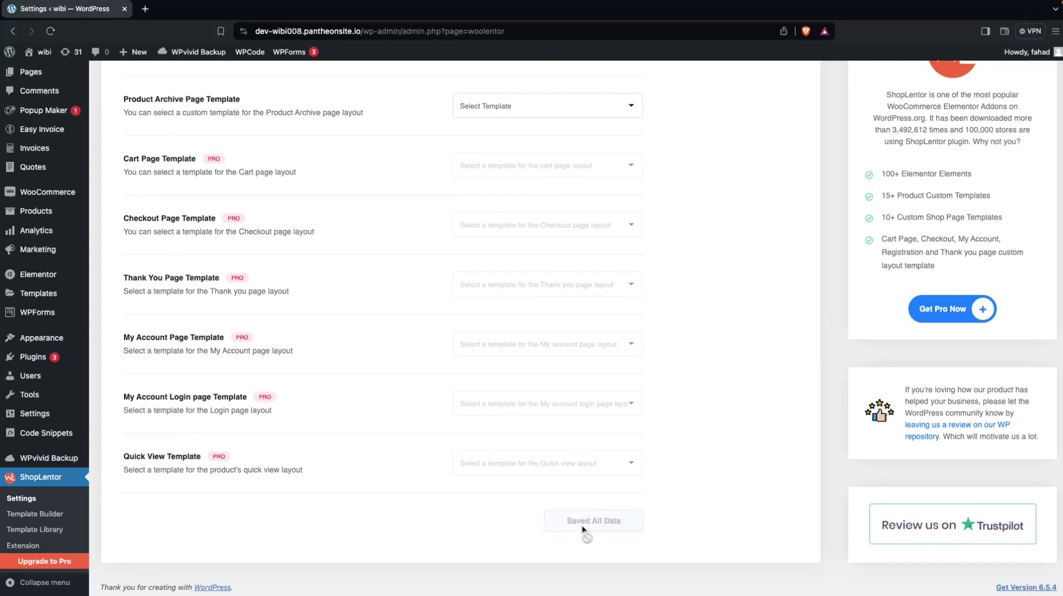
- From the store's product list, open the live page of Timeless Classic Collection in a new browser tab
{"action": "scroll", "coordinate": [370, 406], "scroll_direction": "up", "scroll_amount": 5}
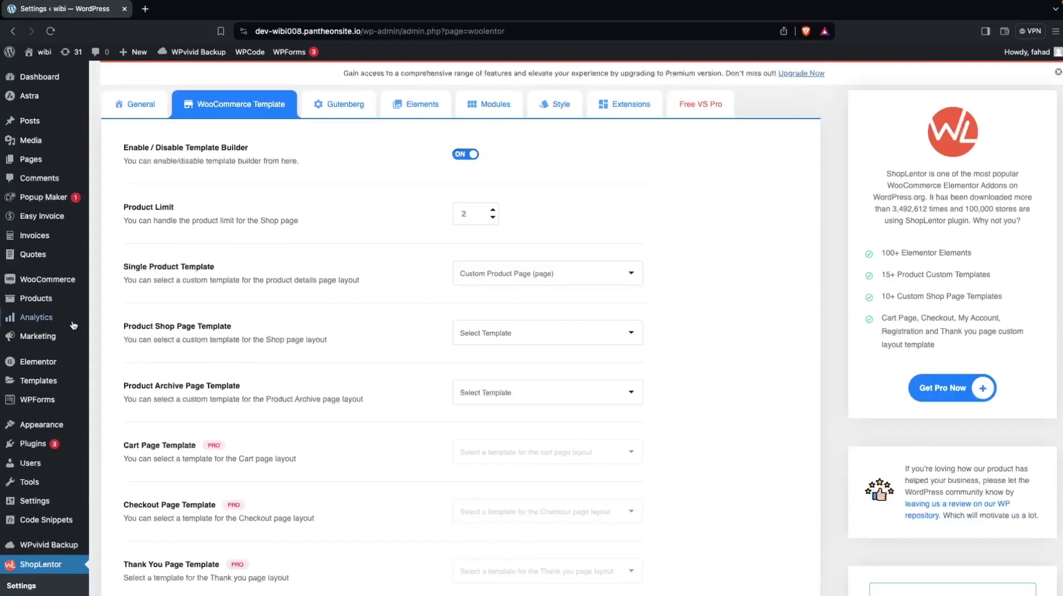
{"action": "left_click", "coordinate": [60, 302]}
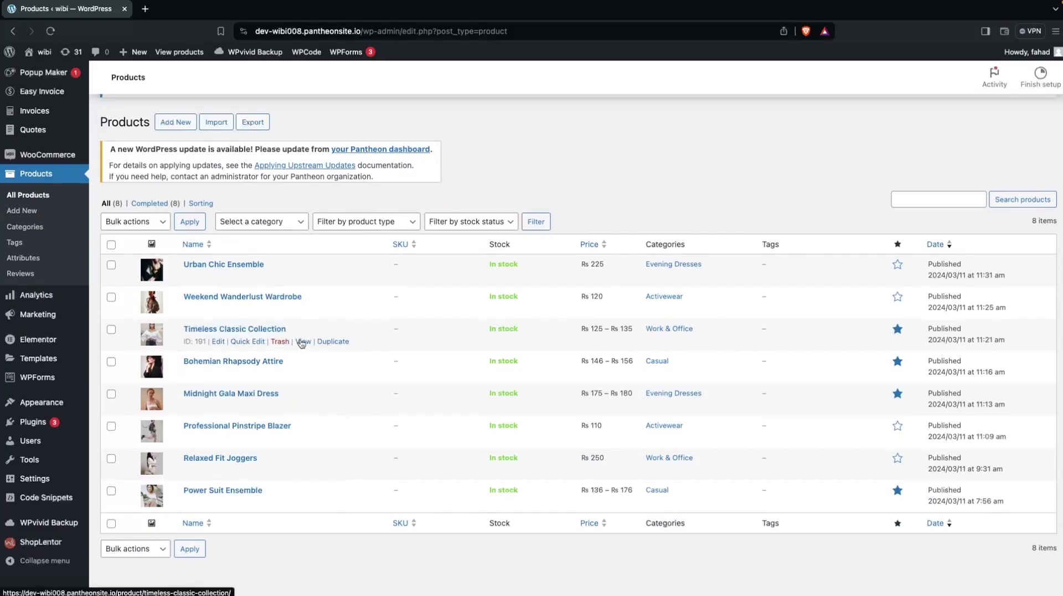
{"action": "left_click", "coordinate": [302, 343], "text": "super"}
{"action": "left_click", "coordinate": [199, 8]}
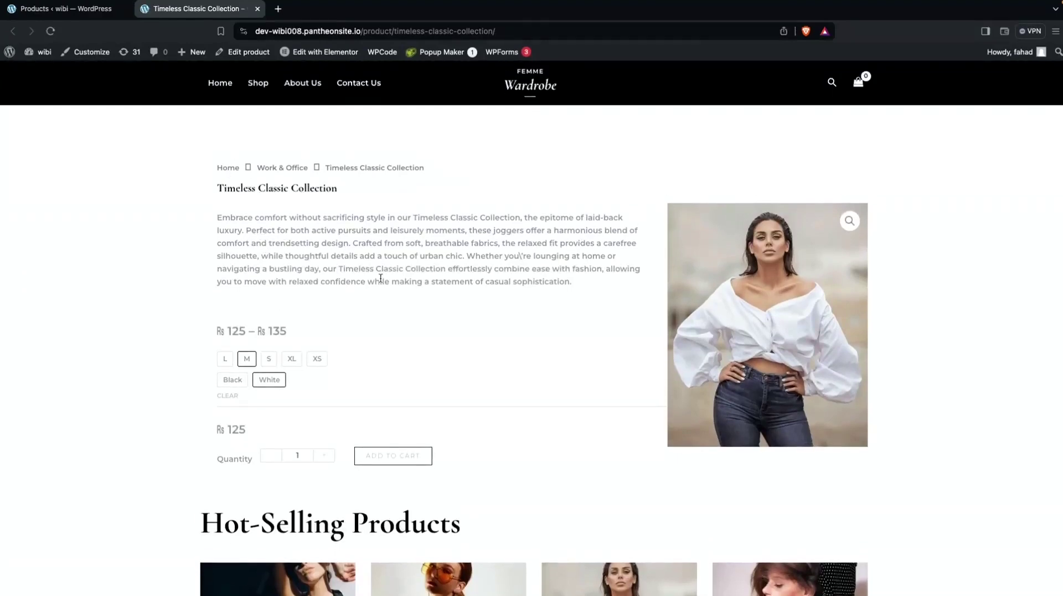
- Review the live product page from the product details through hot-selling products, related products and customer reviews, returning to its start
{"action": "scroll", "coordinate": [660, 279], "scroll_direction": "down", "scroll_amount": 1}
{"action": "scroll", "coordinate": [567, 264], "scroll_direction": "down", "scroll_amount": 3}
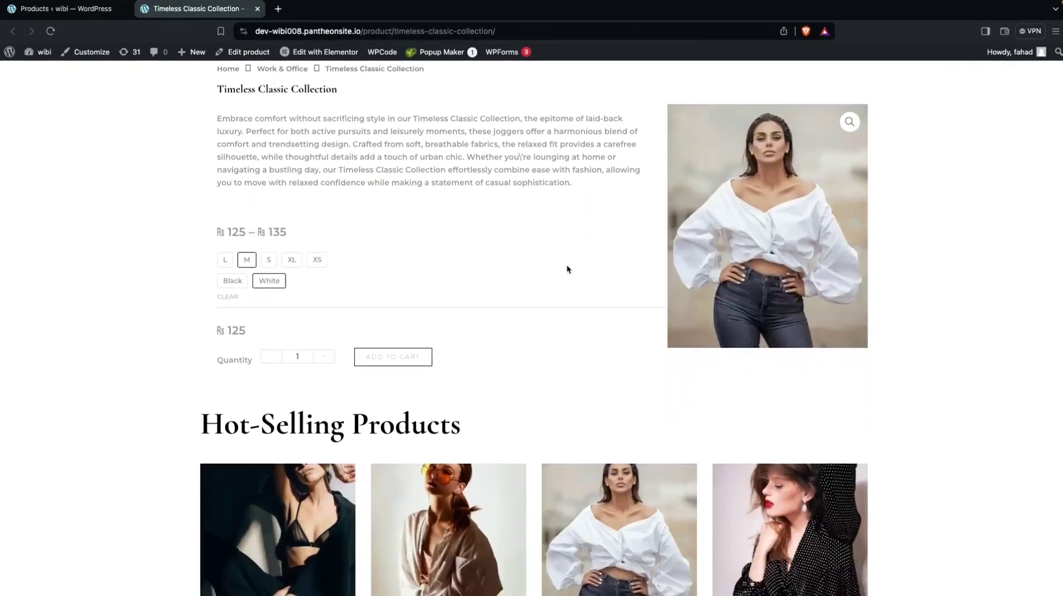
{"action": "scroll", "coordinate": [377, 317], "scroll_direction": "down", "scroll_amount": 3}
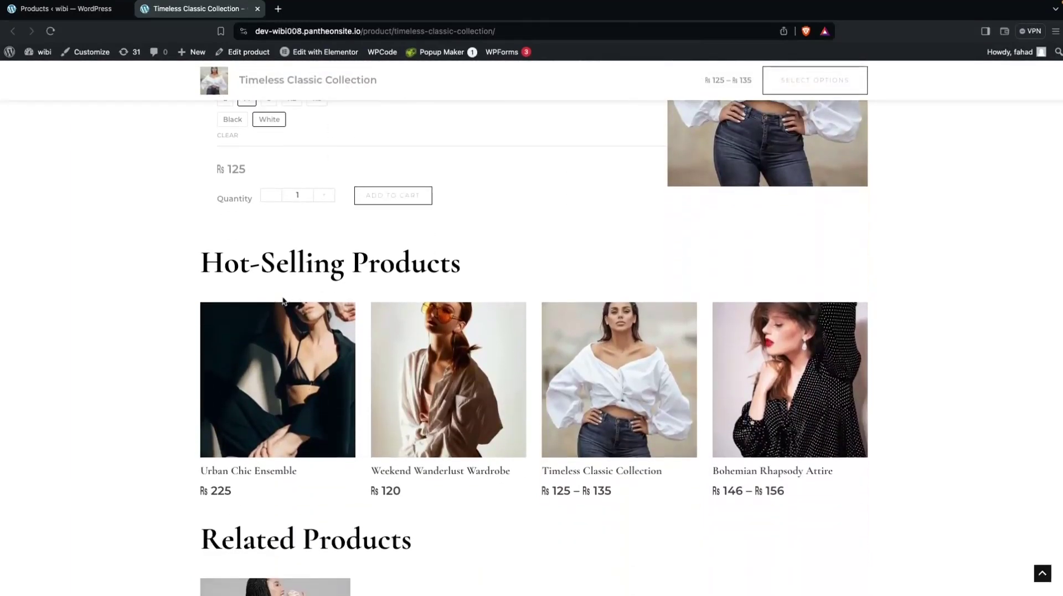
{"action": "scroll", "coordinate": [429, 256], "scroll_direction": "down", "scroll_amount": 6}
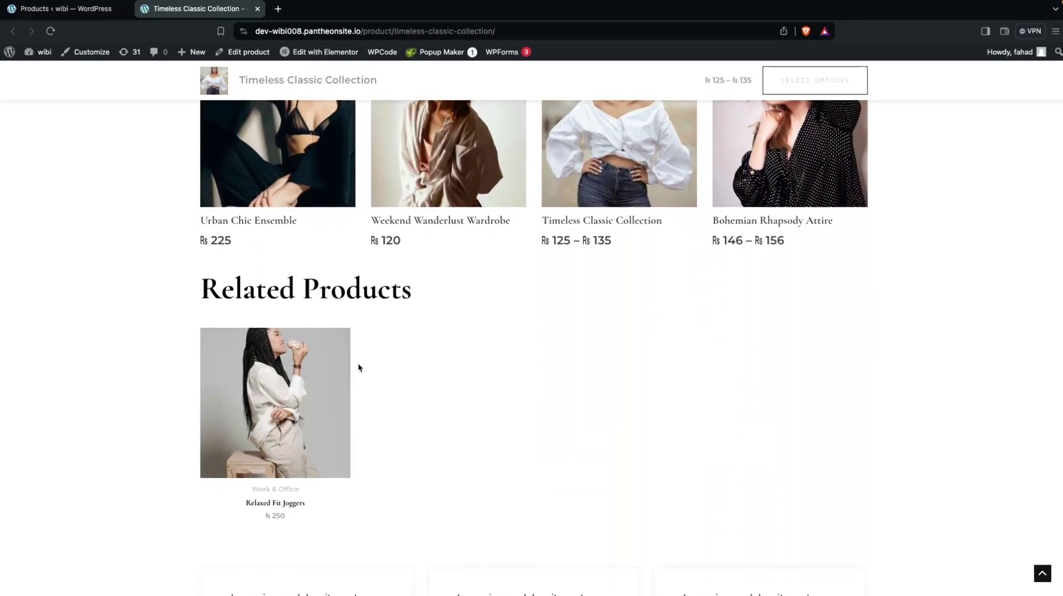
{"action": "scroll", "coordinate": [305, 383], "scroll_direction": "down", "scroll_amount": 8}
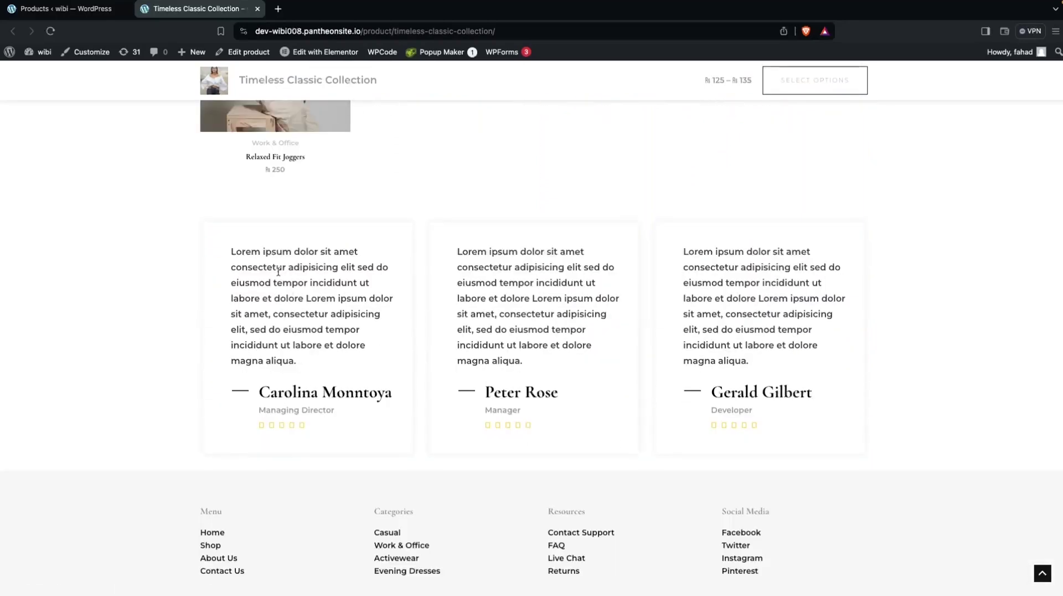
{"action": "scroll", "coordinate": [278, 271], "scroll_direction": "up", "scroll_amount": 20}
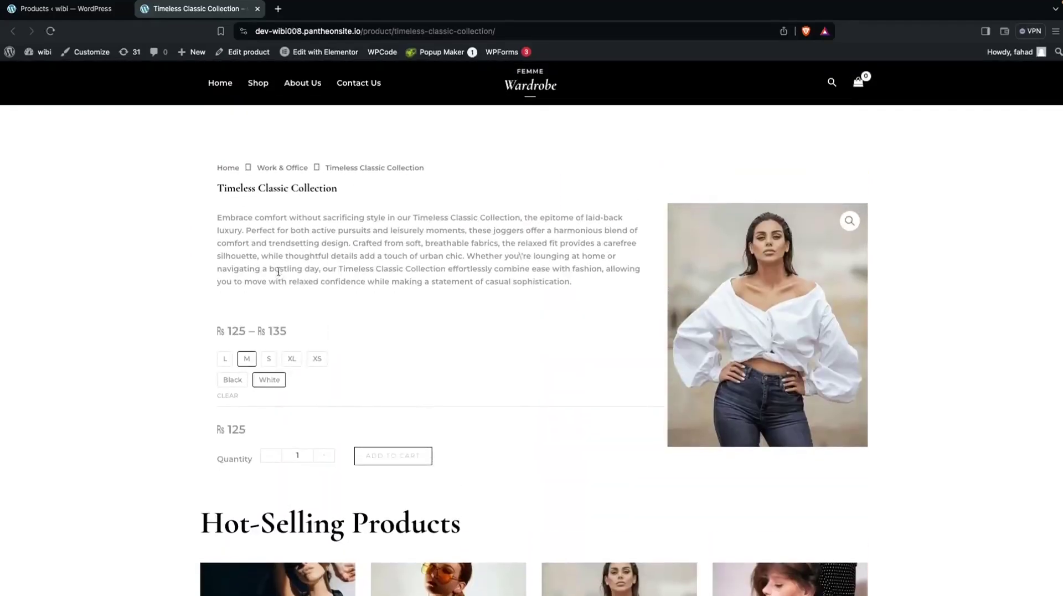